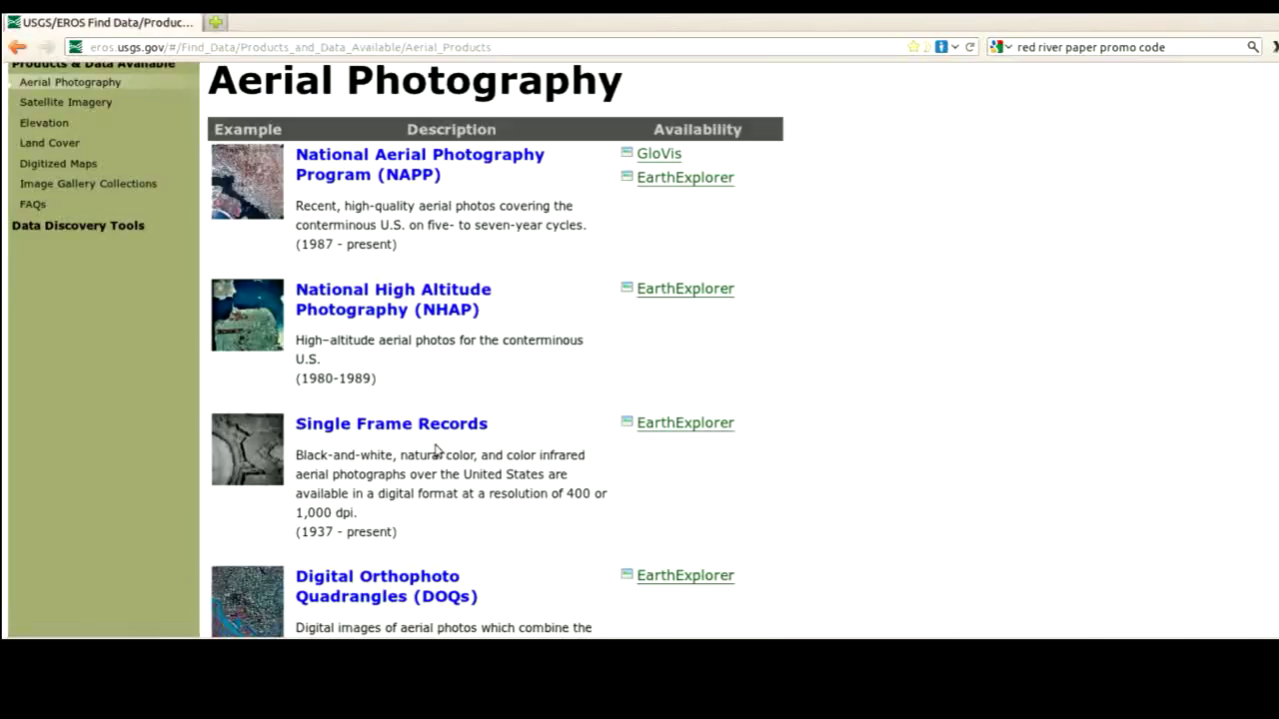
Open EarthExplorer's Single Frame Records search, clear the old area coordinate, and zoom out to North America.
left_click(681, 425)
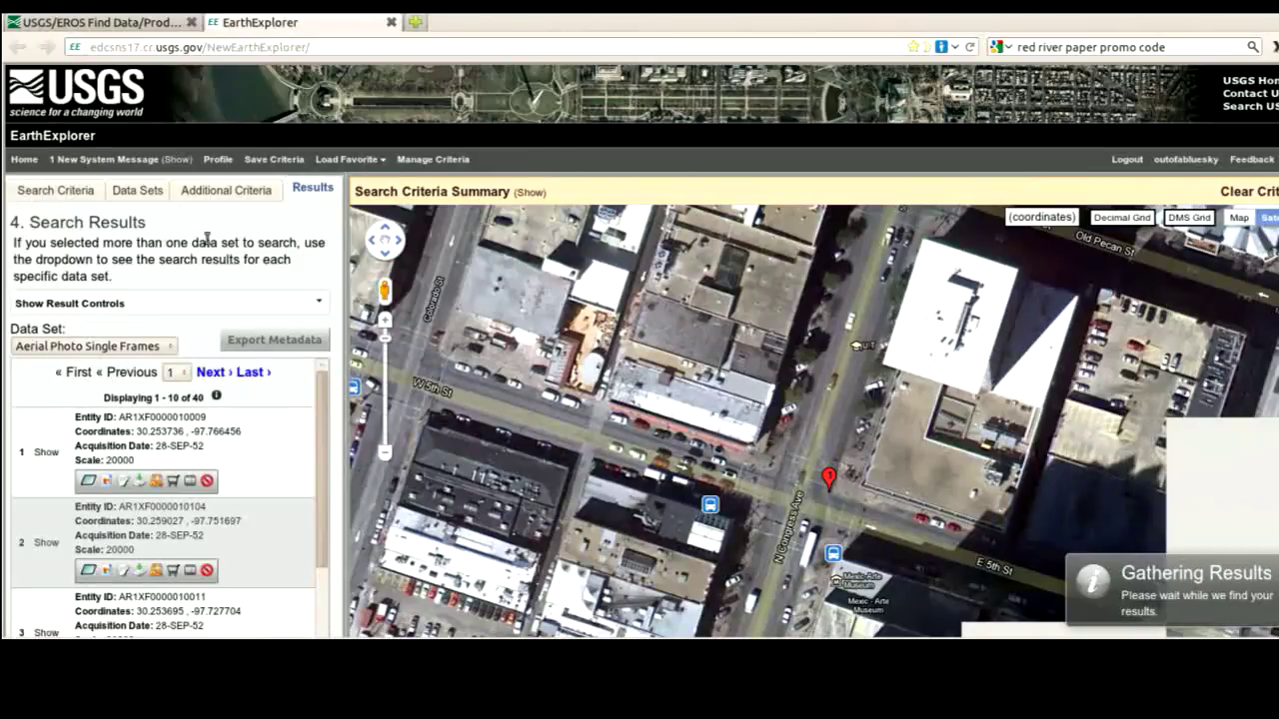
left_click(50, 189)
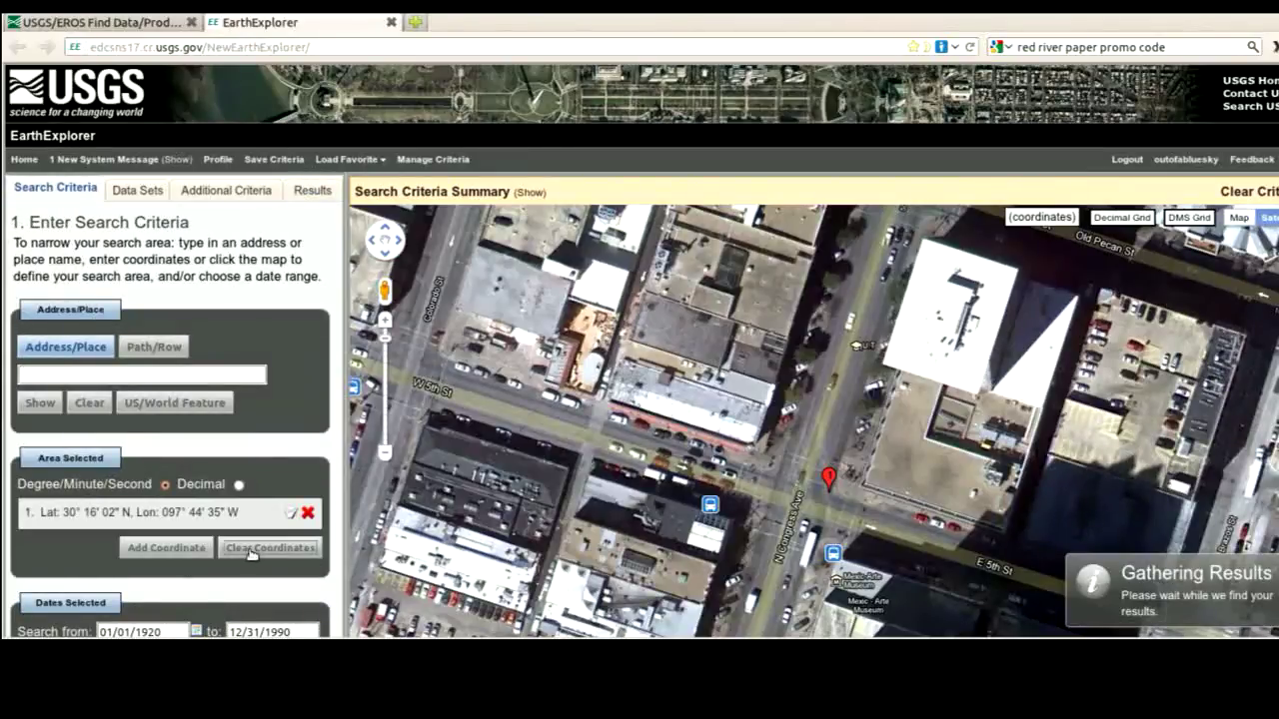
left_click(251, 552)
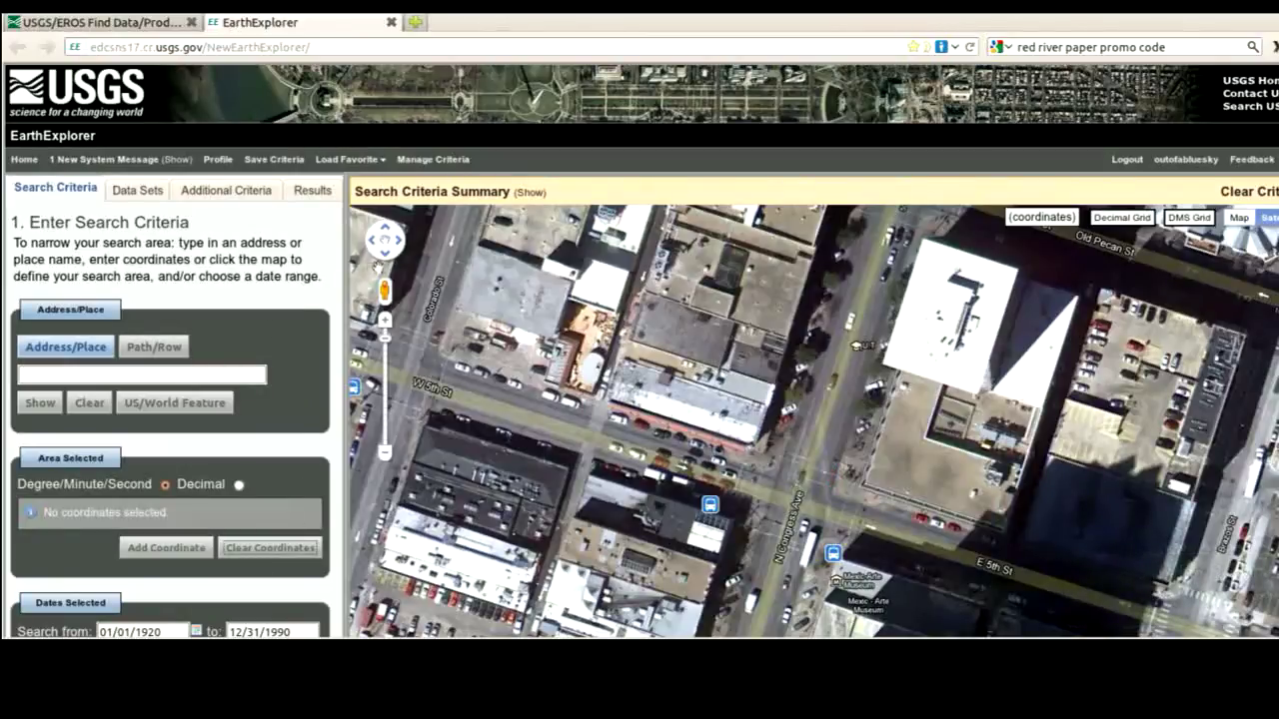
left_click_drag(385, 367, 385, 413)
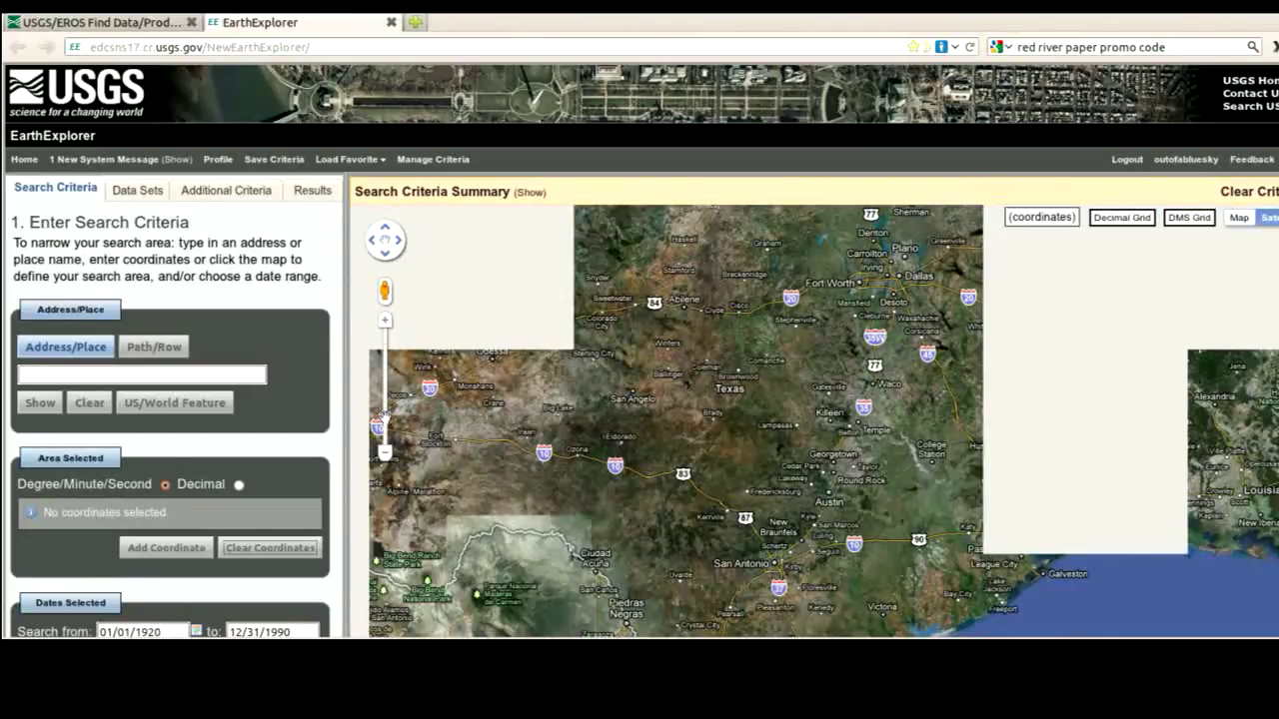
left_click(385, 450)
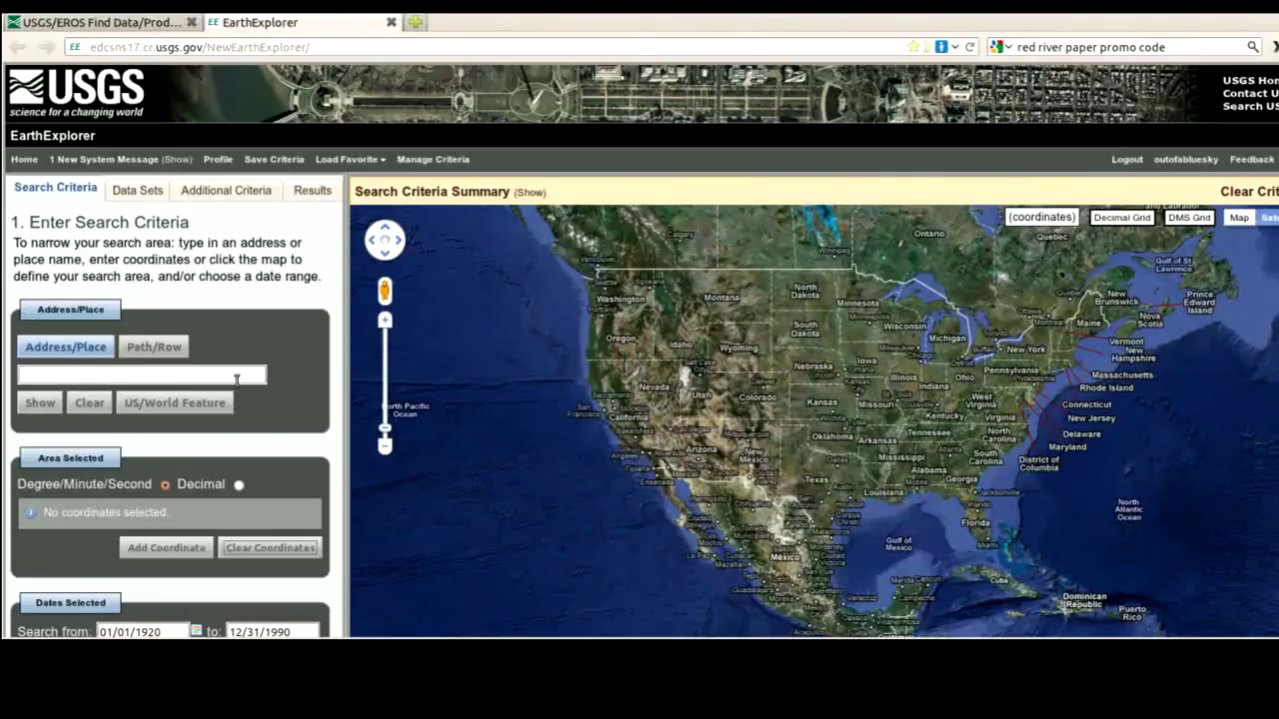
Look up 'austin tx' to add the area point 30° 16' 02" N, 097° 44' 35" W.
left_click(52, 374)
type("austin")
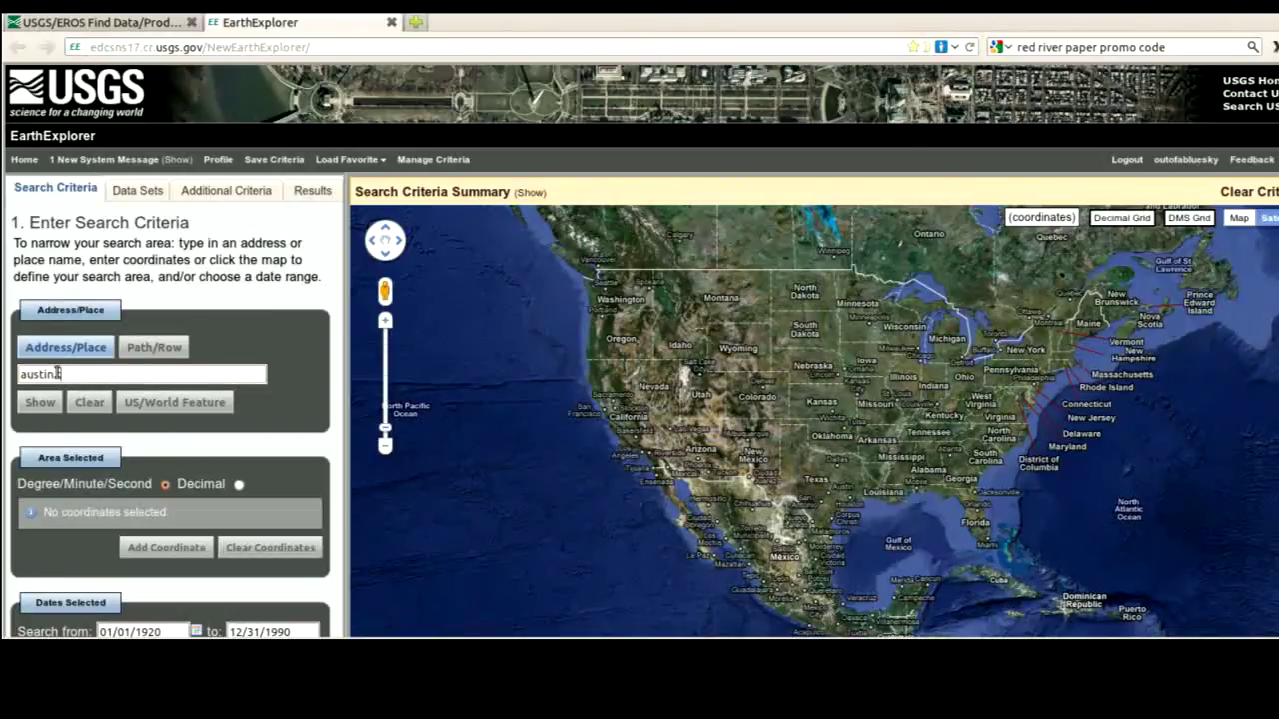
type(" tx")
left_click(37, 404)
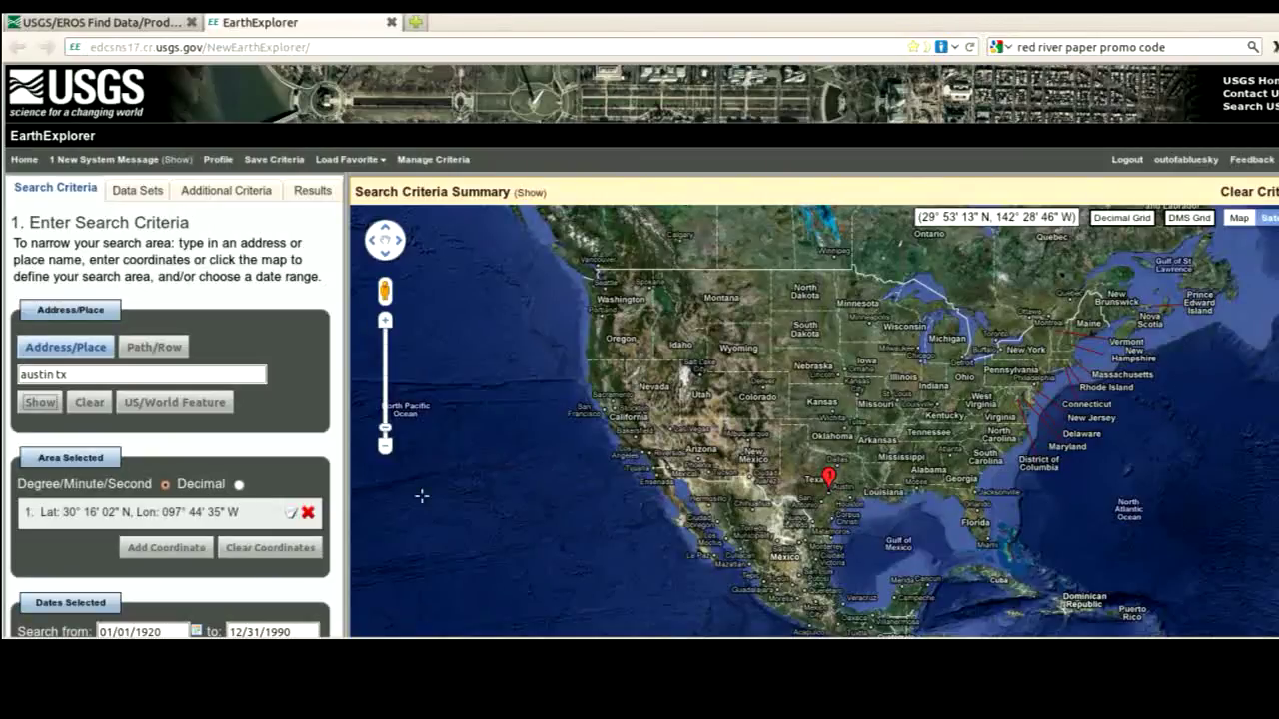
scroll(833, 484, "down", 1)
scroll(805, 476, "up", 1)
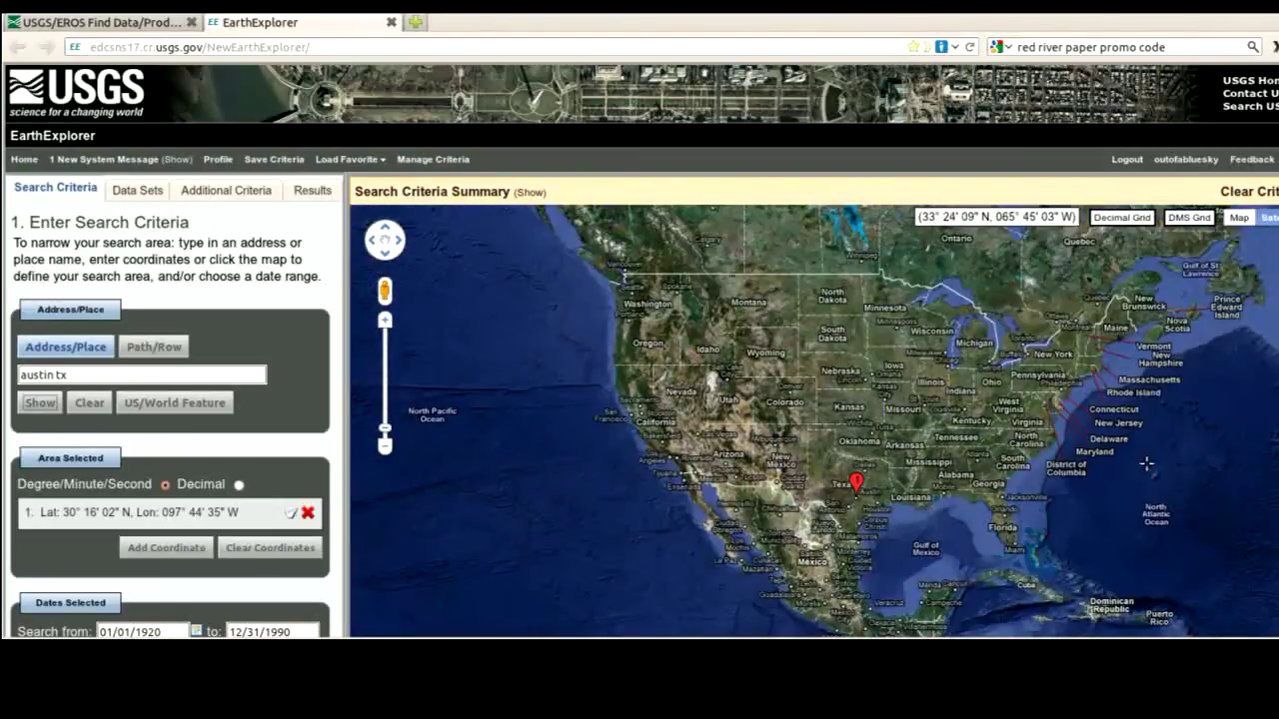
scroll(639, 350, "down", 2)
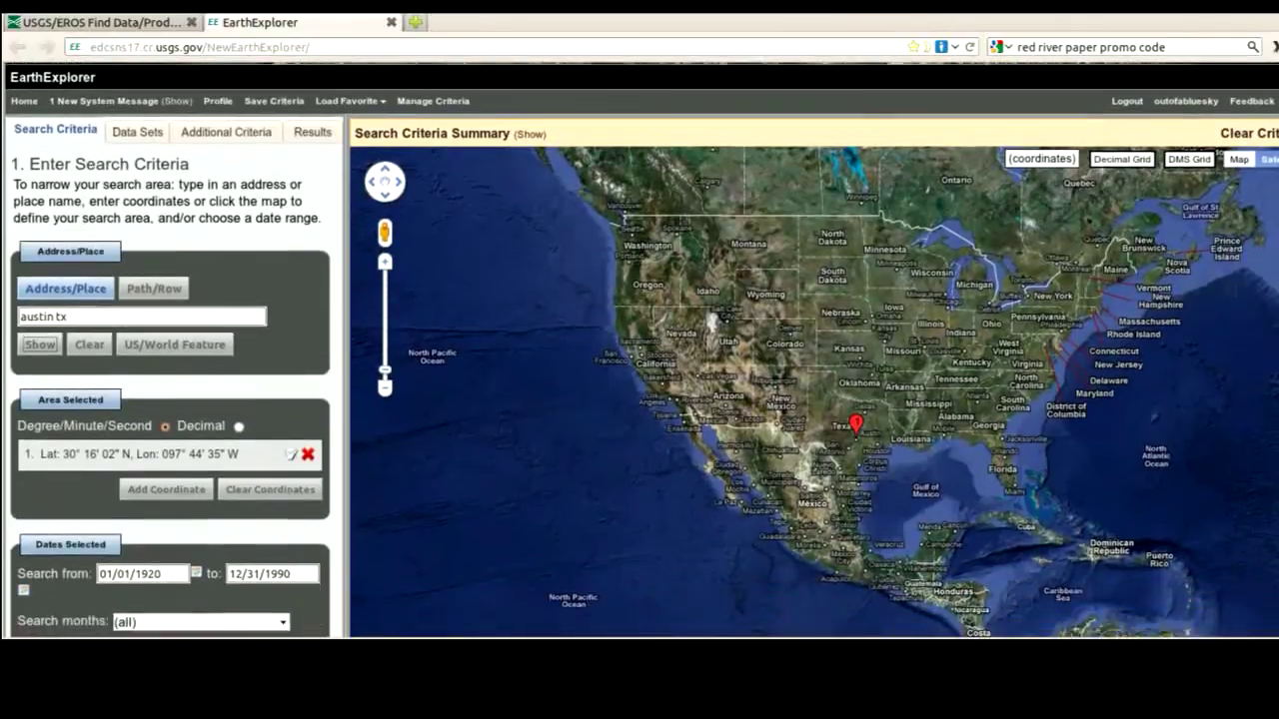
scroll(640, 349, "down", 1)
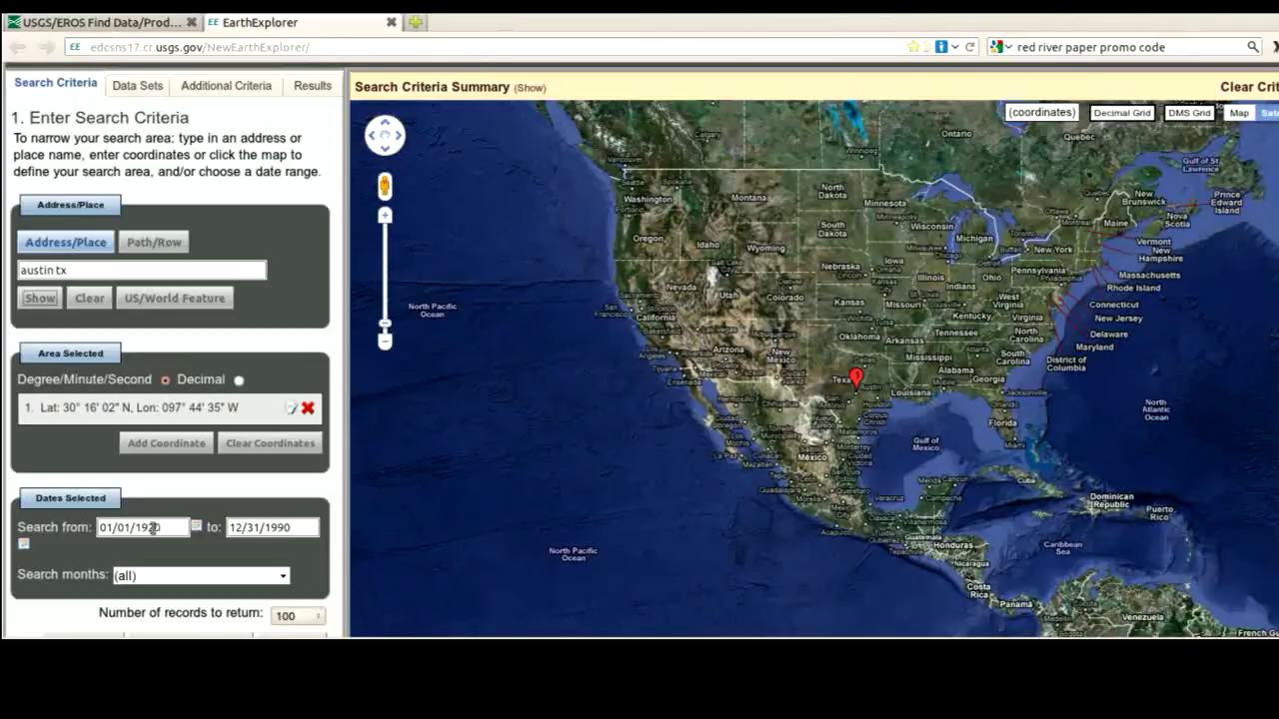
Change the search end date from 12/31/1990 to 12/31/1970.
left_click_drag(230, 528, 294, 530)
double_click(294, 526)
type("70")
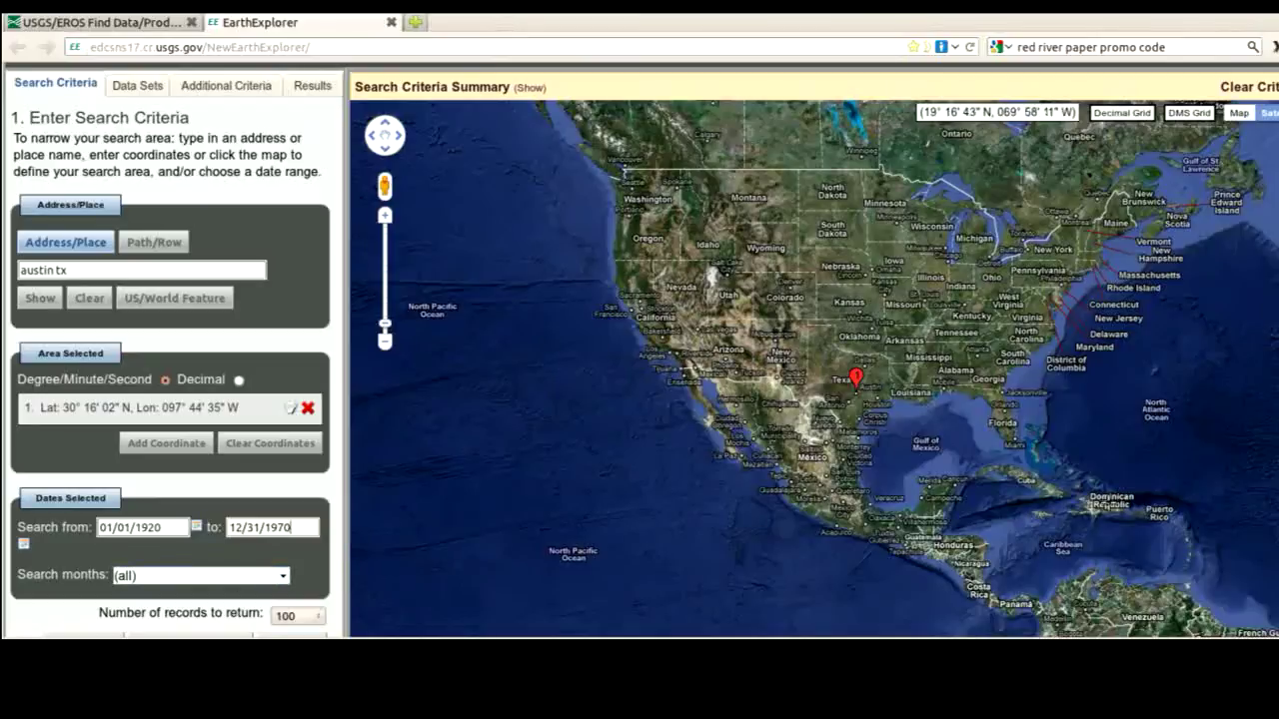
scroll(378, 570, "down", 1)
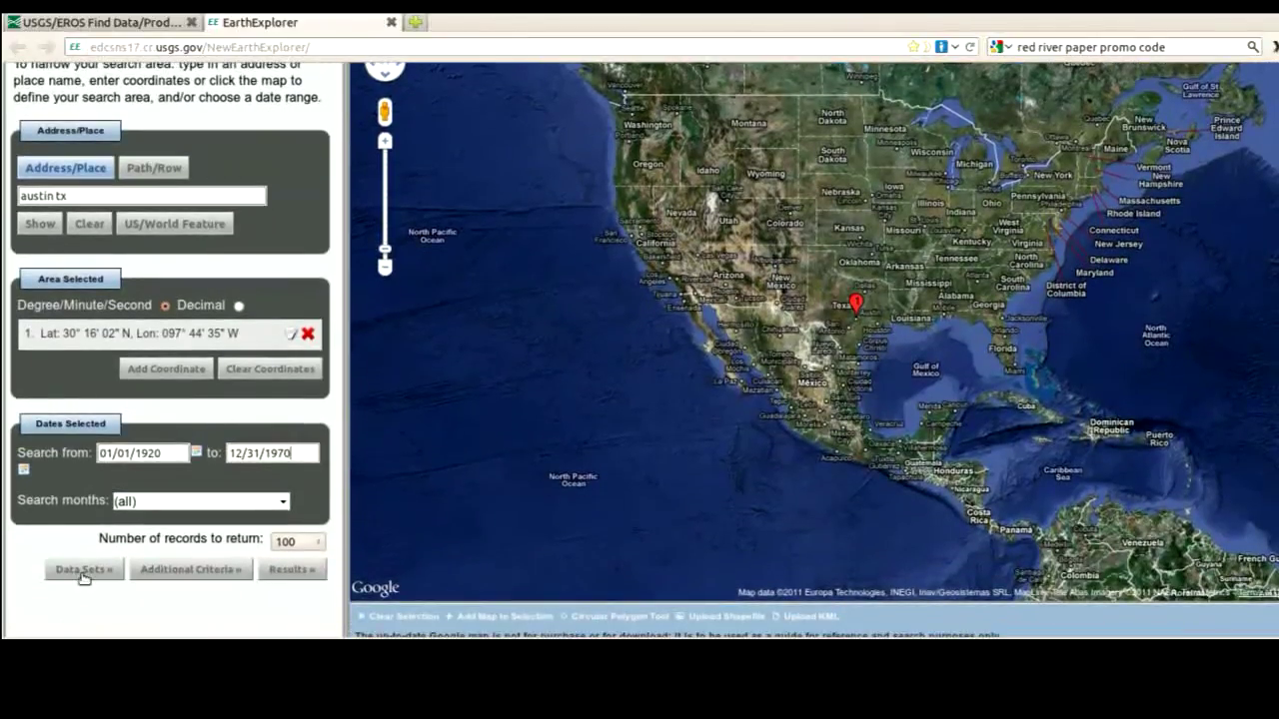
Keep Aerial Photo Single Frames checked under Aerial Photography in the Data Sets list.
left_click(84, 574)
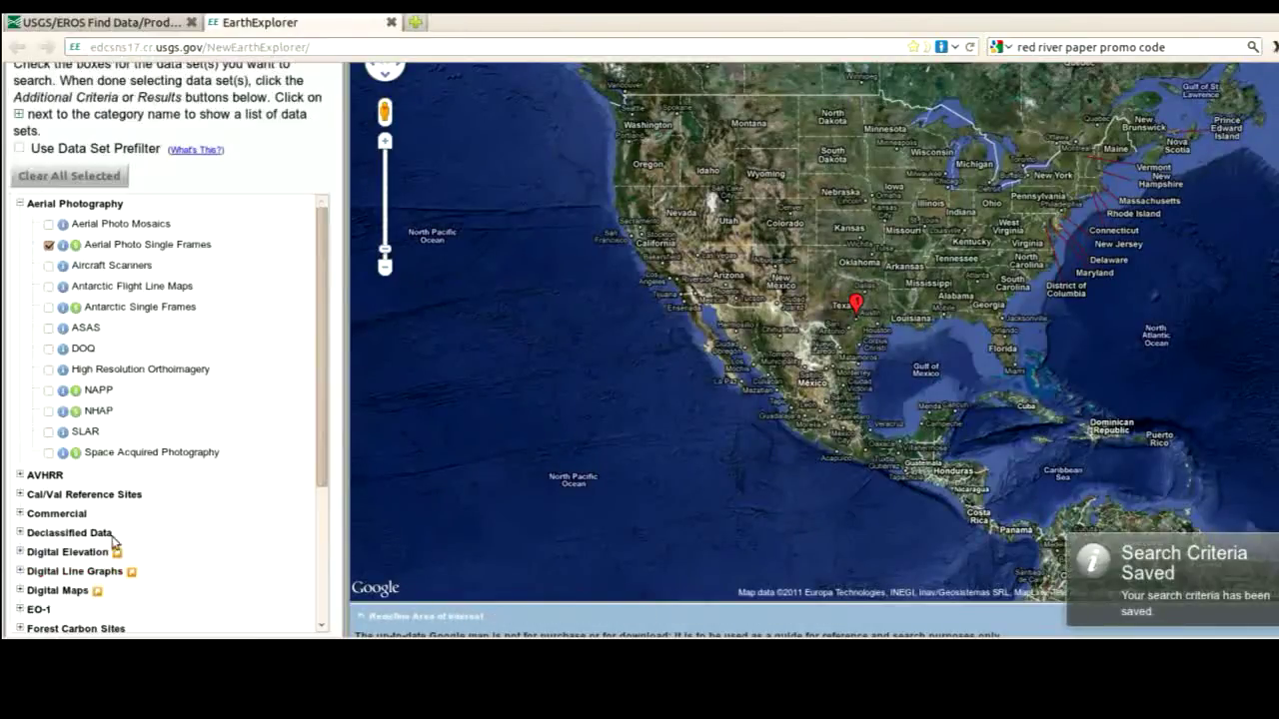
left_click_drag(323, 366, 330, 278)
left_click(19, 204)
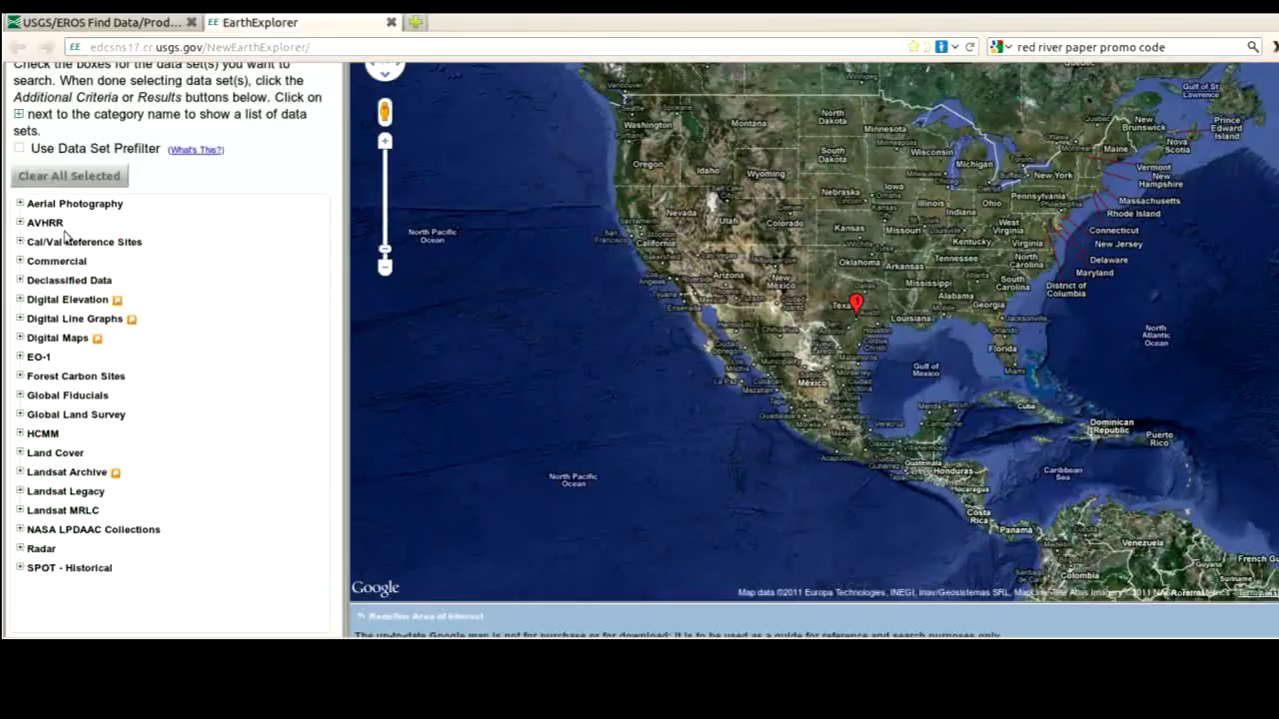
left_click(20, 204)
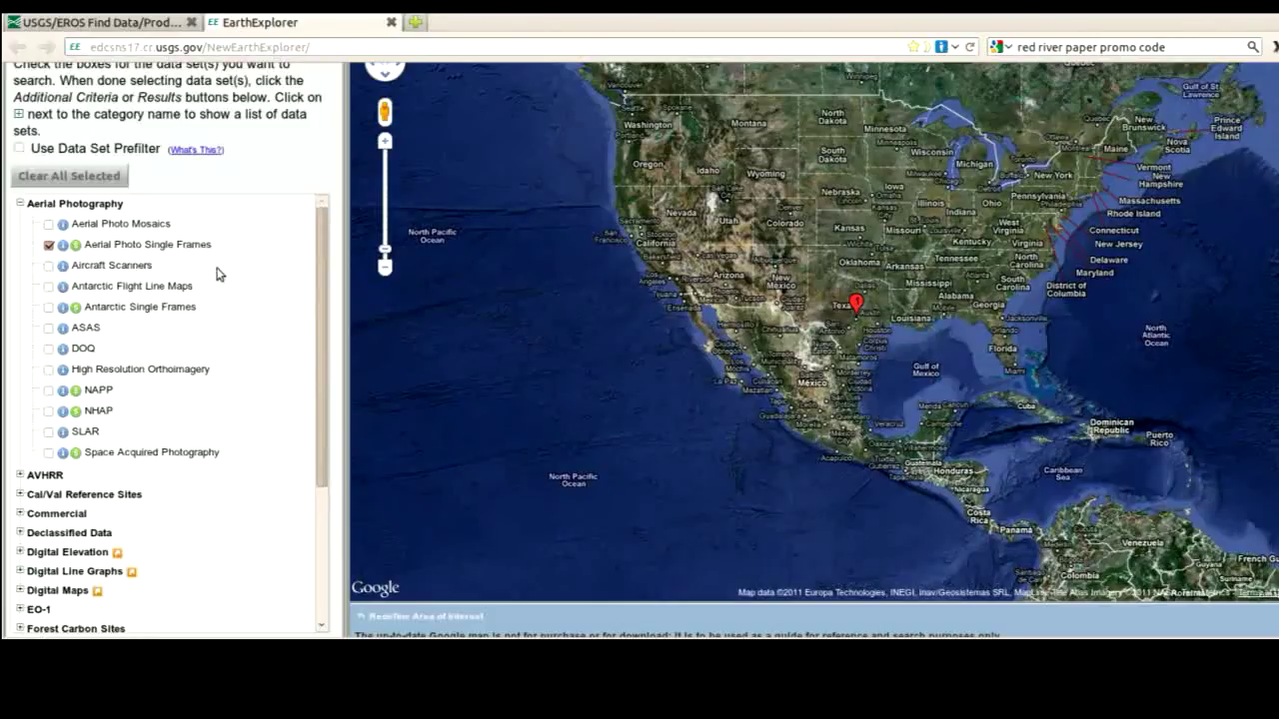
left_click_drag(324, 332, 319, 471)
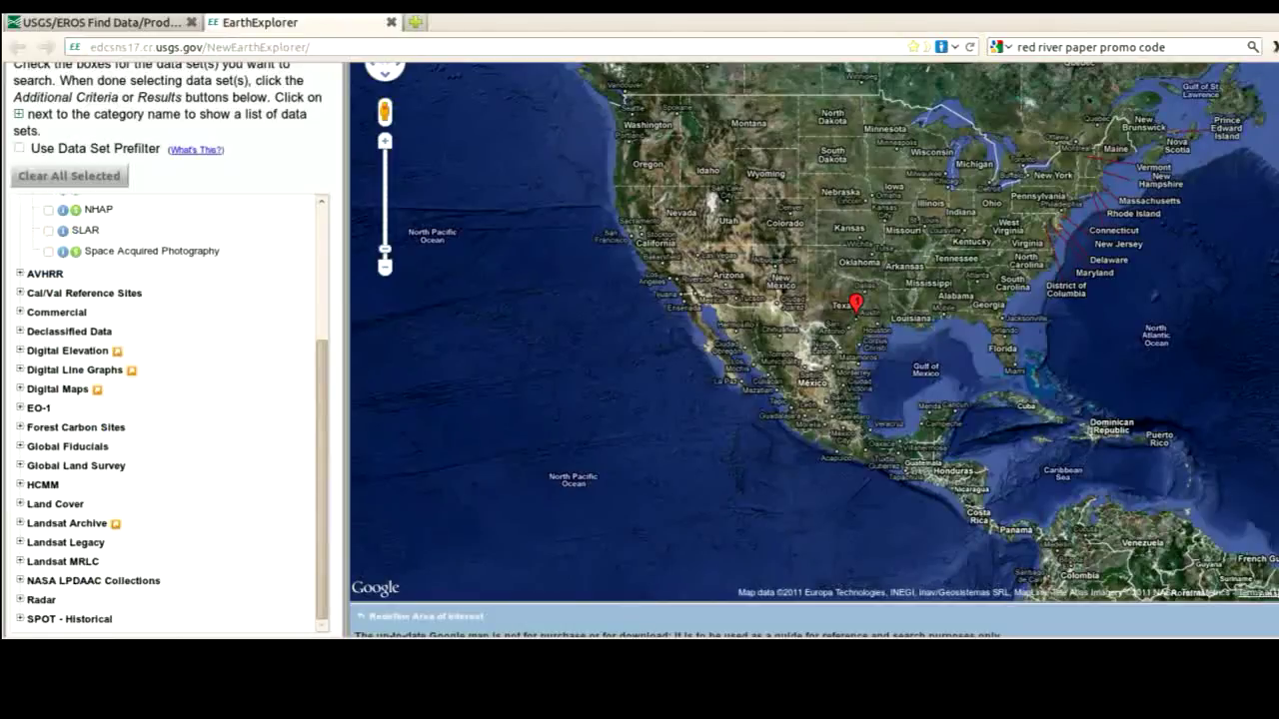
scroll(1076, 528, "down", 3)
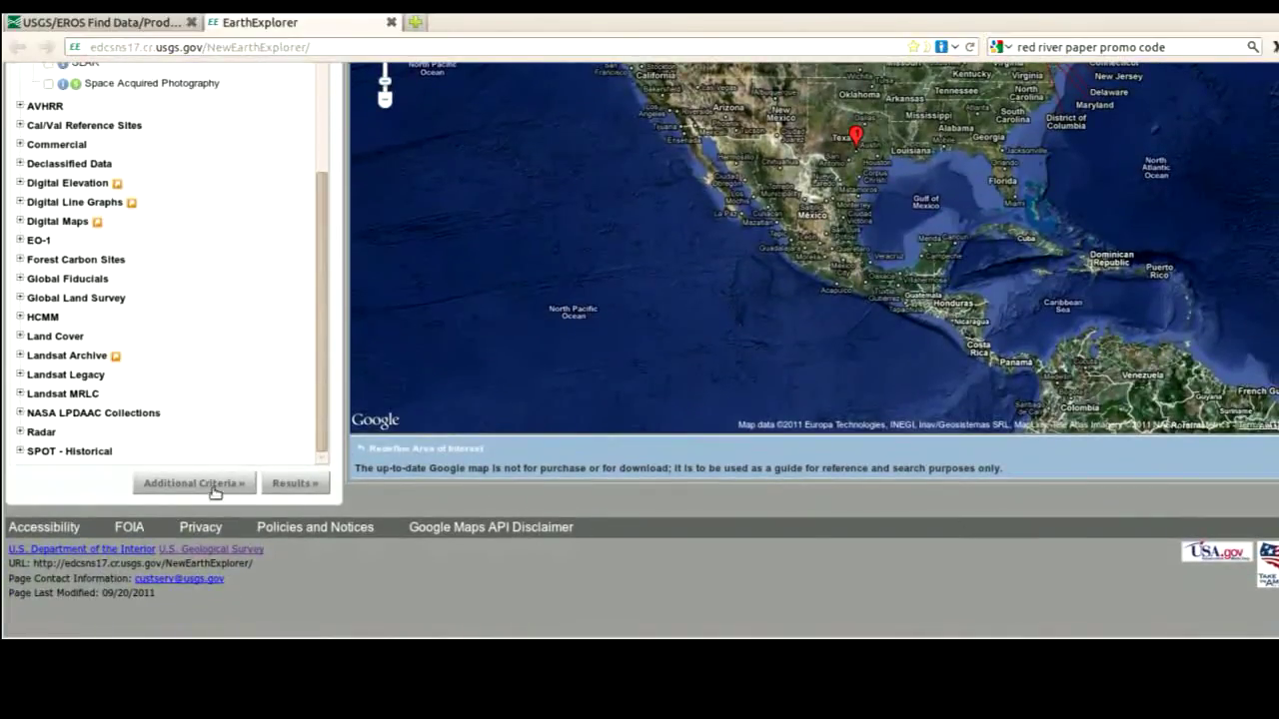
Run the search to list 14 Aerial Photo Single Frames records from 28-SEP-52.
left_click(297, 487)
scroll(639, 349, "up", 1)
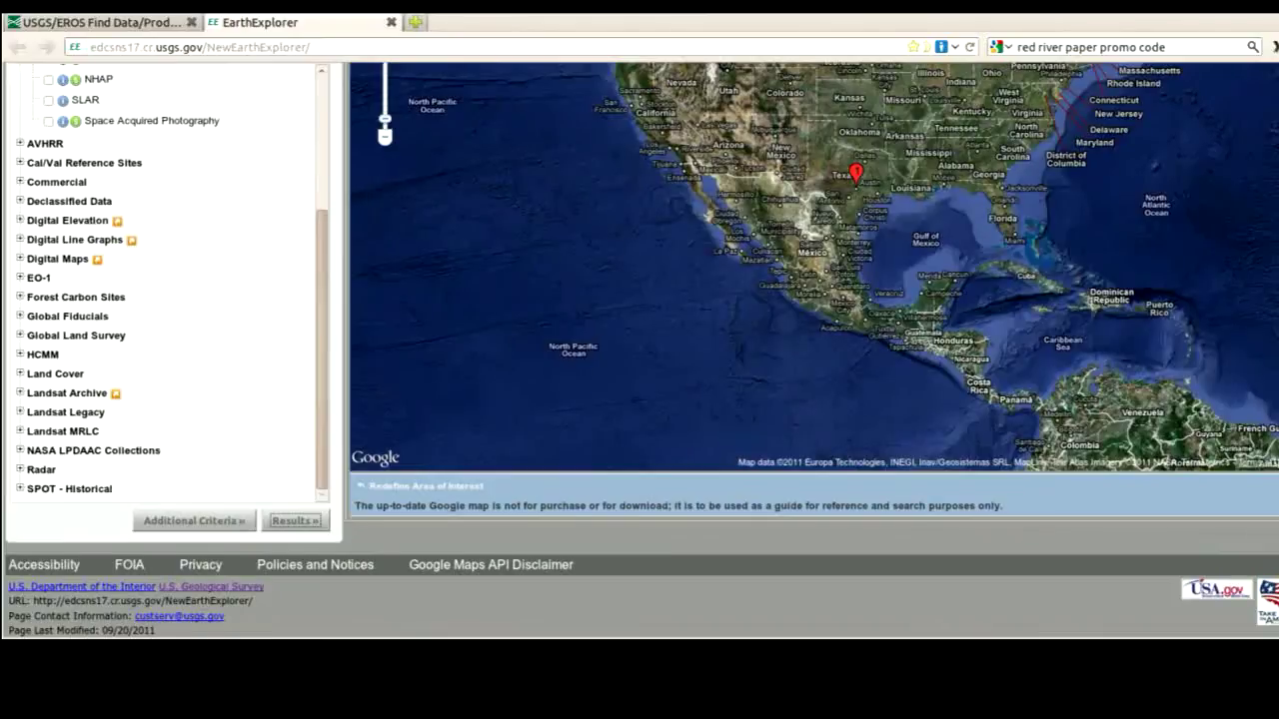
scroll(640, 349, "up", 3)
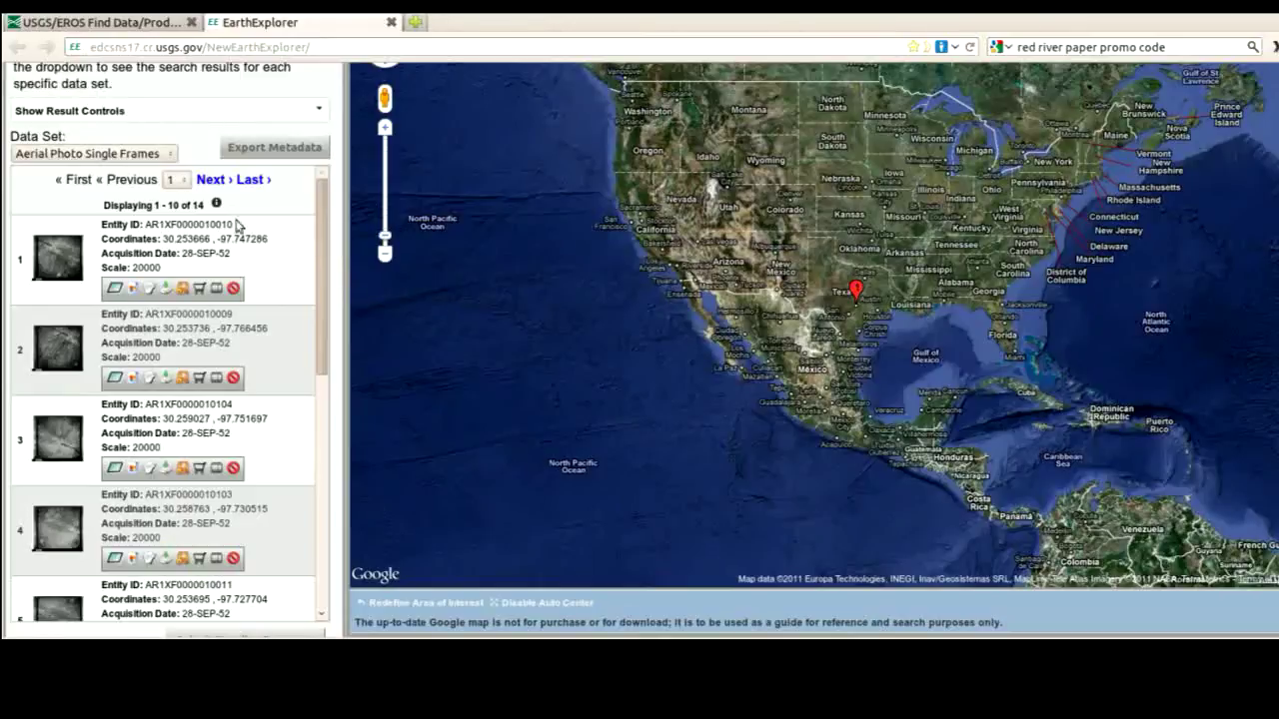
Show the footprints of results 1 through 5 on the Austin map.
left_click_drag(318, 204, 346, 194)
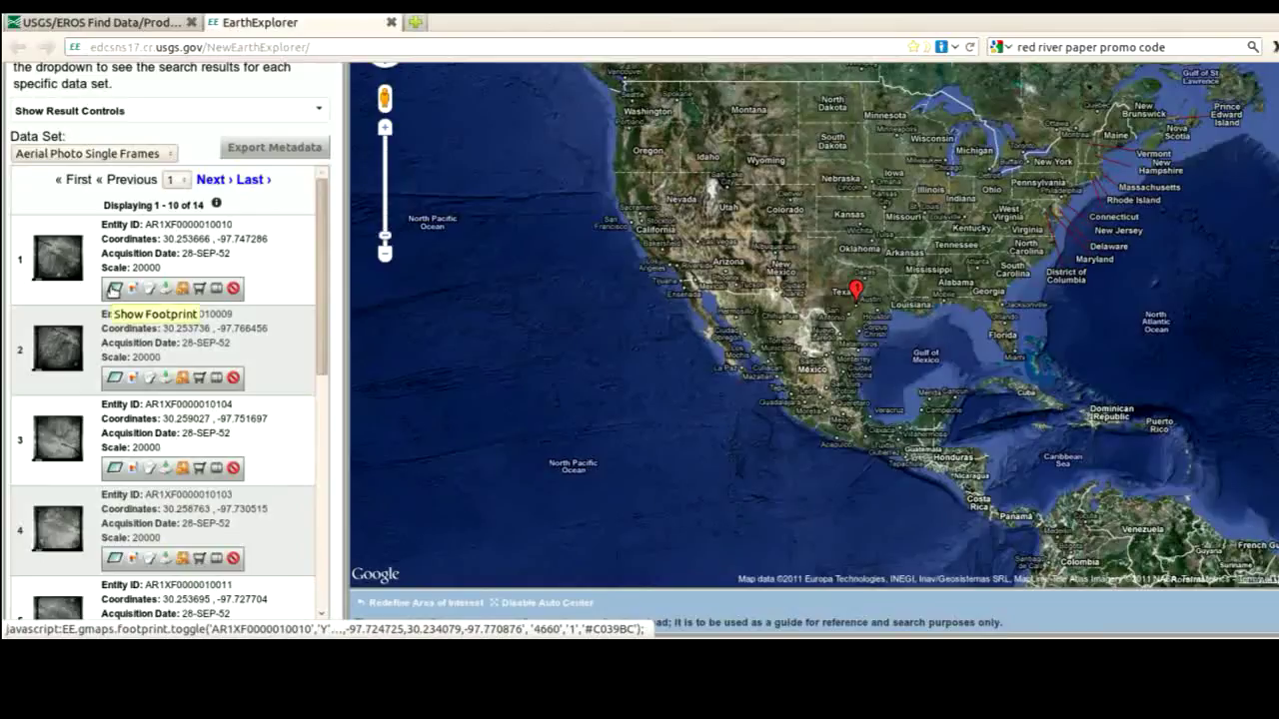
left_click(114, 290)
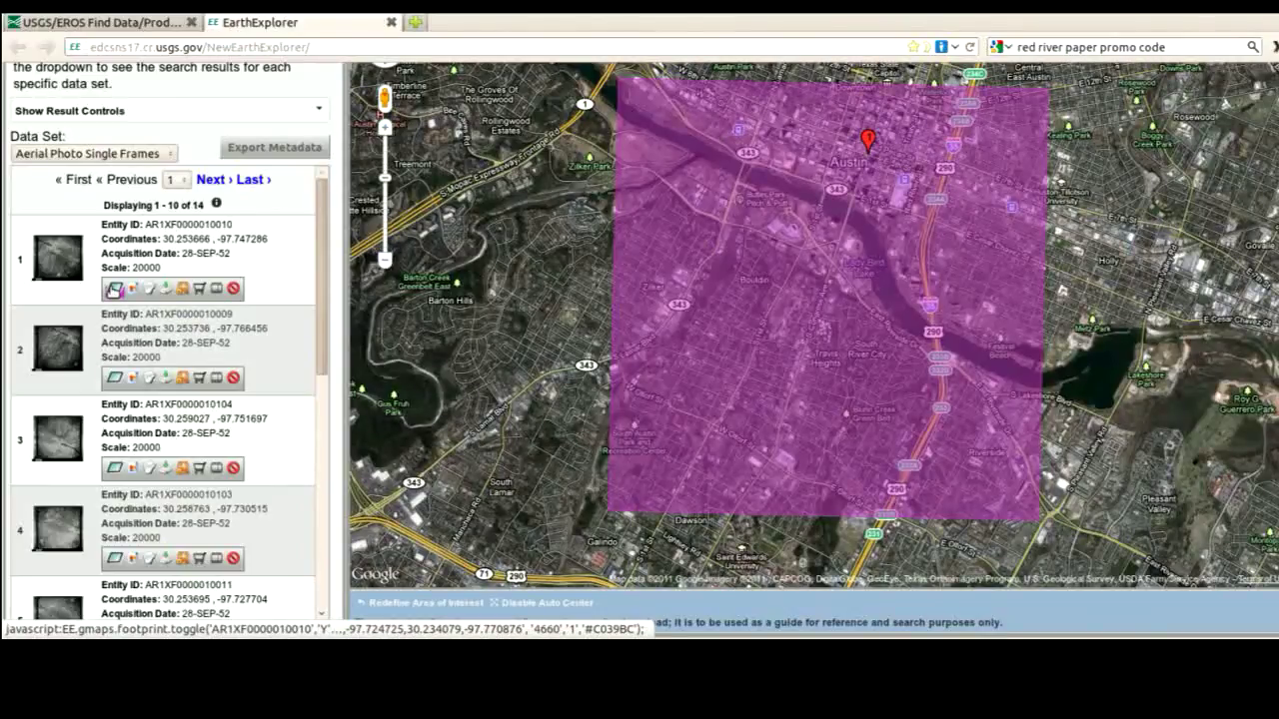
left_click(117, 380)
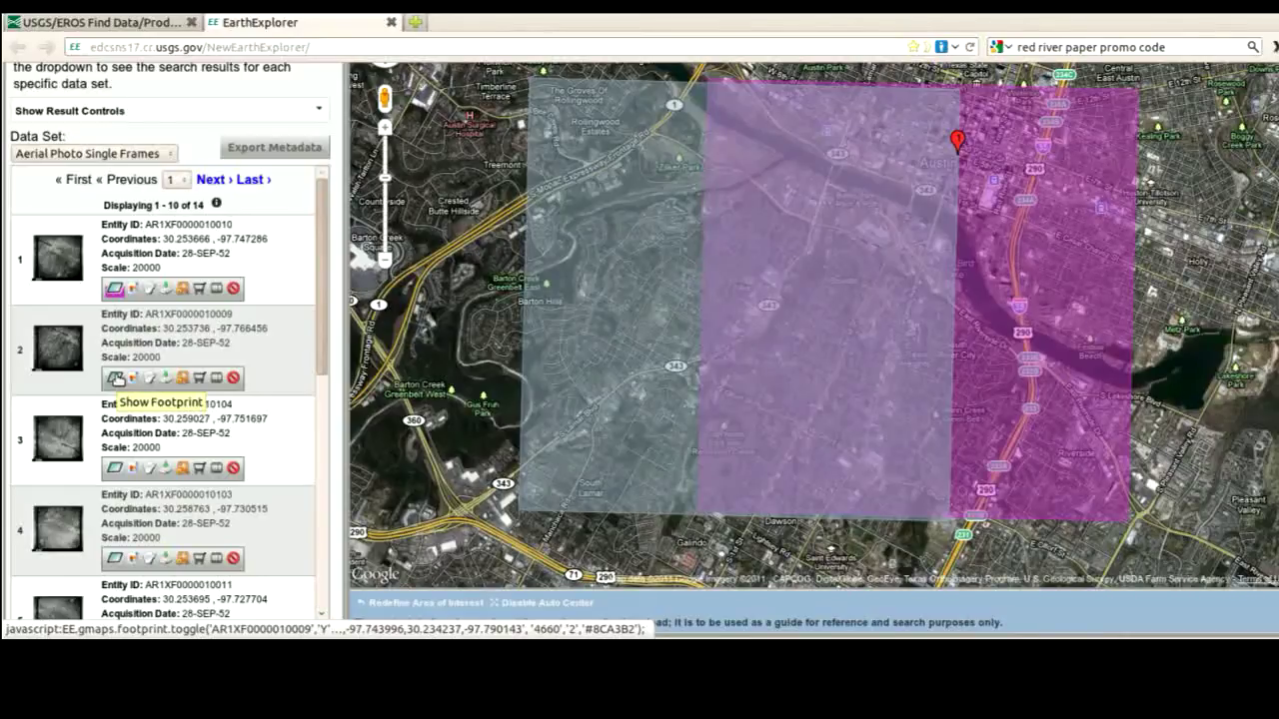
left_click(116, 469)
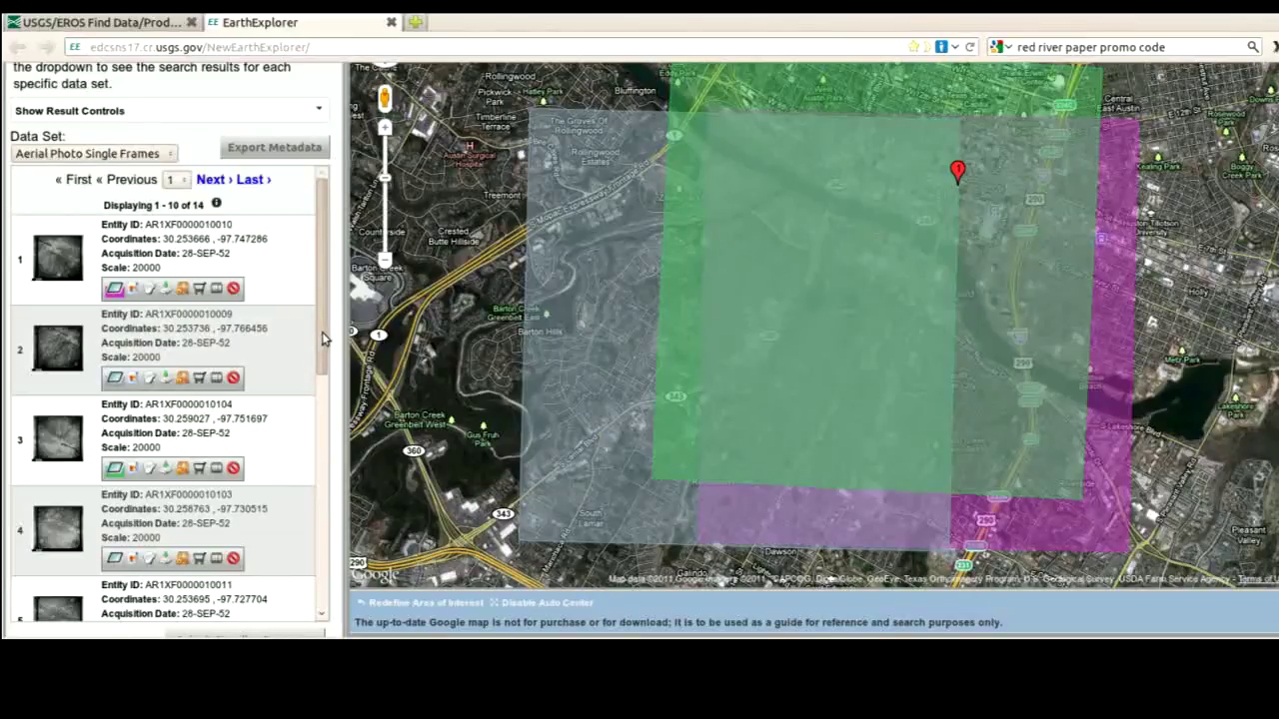
scroll(321, 337, "down", 1)
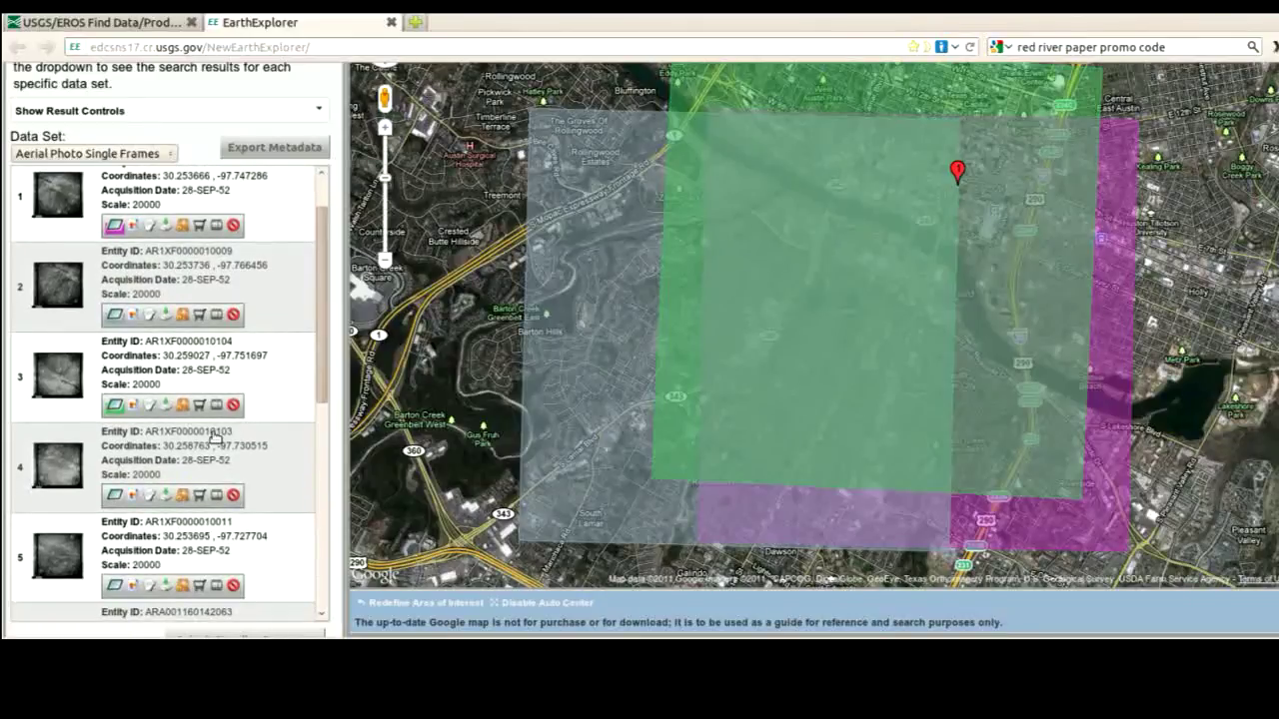
left_click(116, 495)
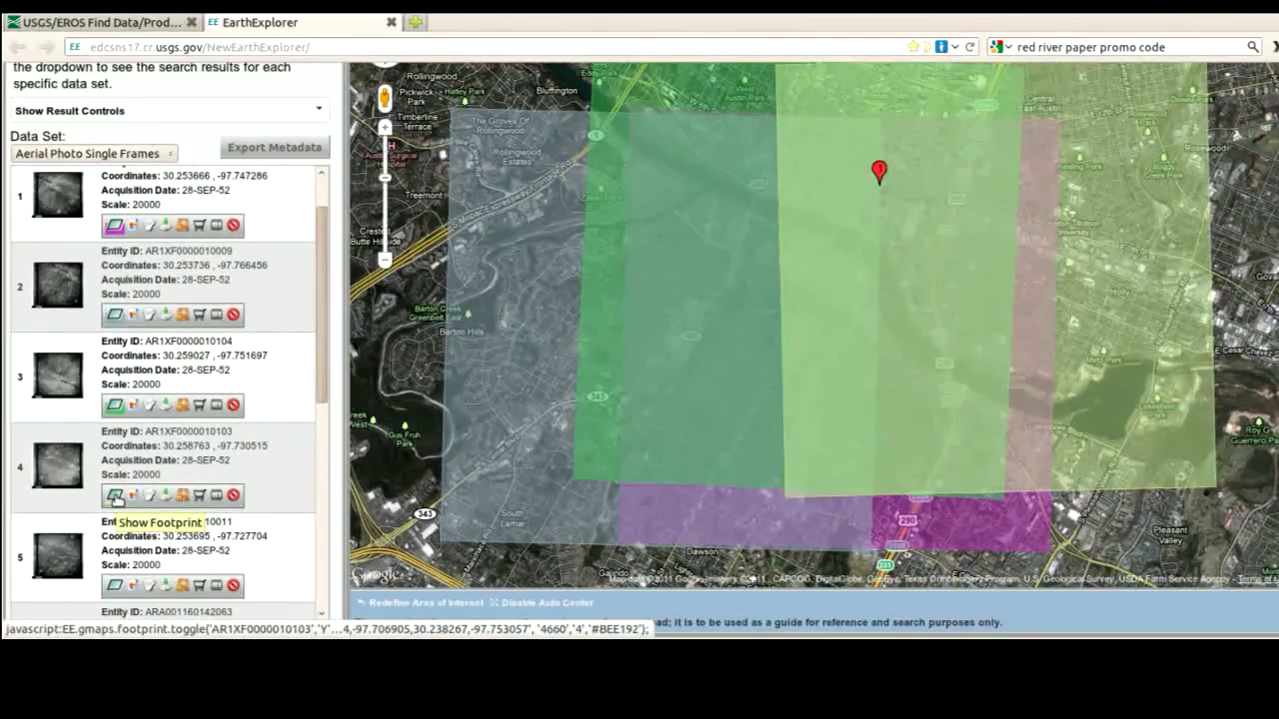
scroll(326, 370, "down", 3)
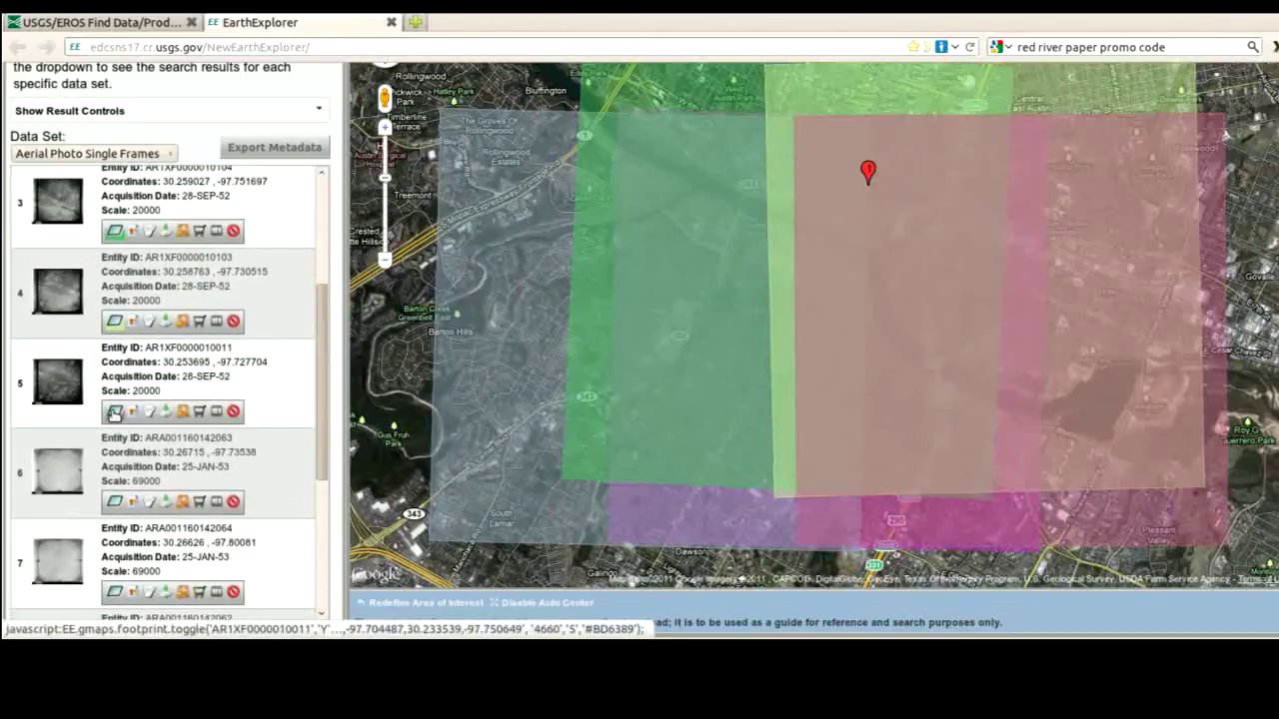
left_click(115, 411)
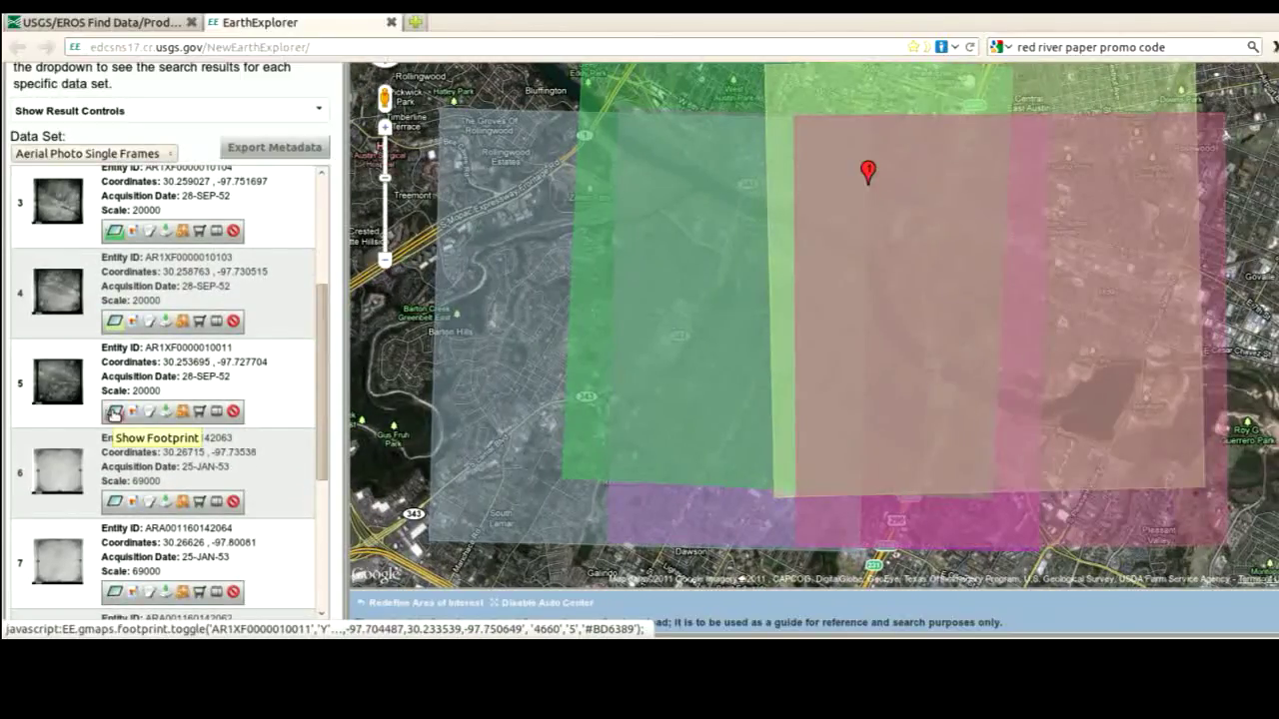
Hide the footprints of results 3, 1 and 4, leaving two over west and central Austin.
left_click(114, 231)
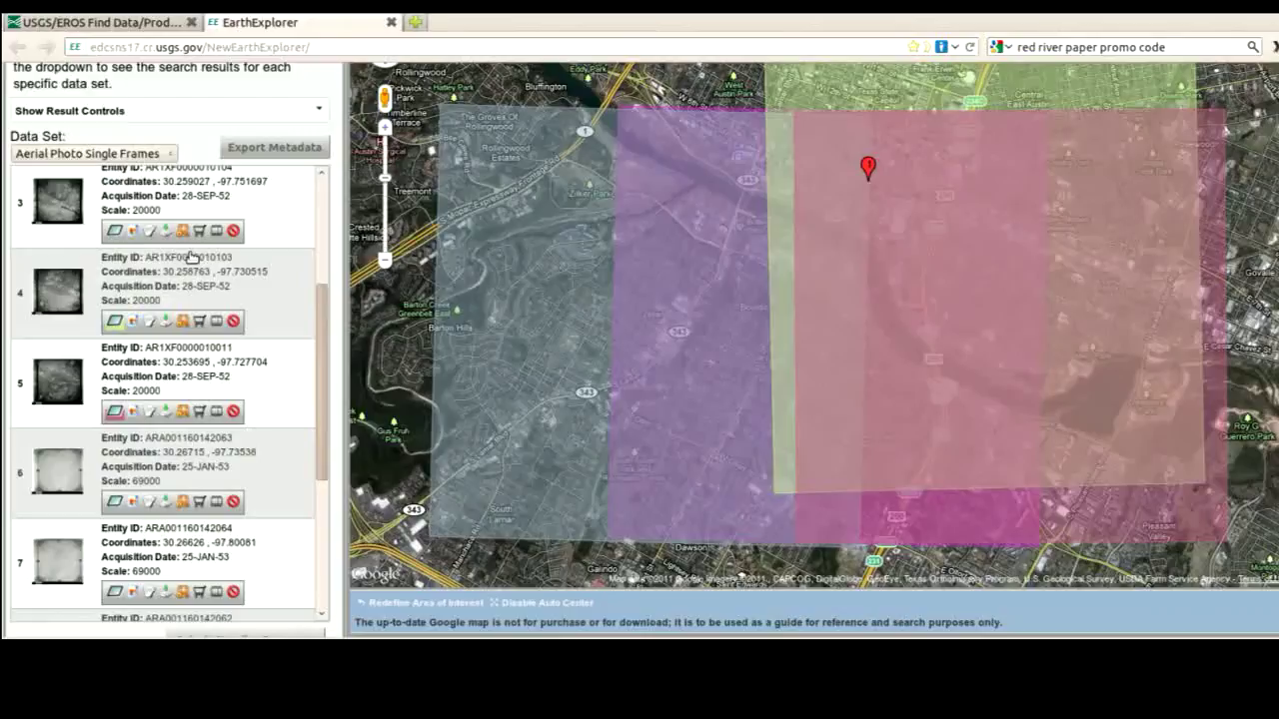
scroll(317, 290, "up", 3)
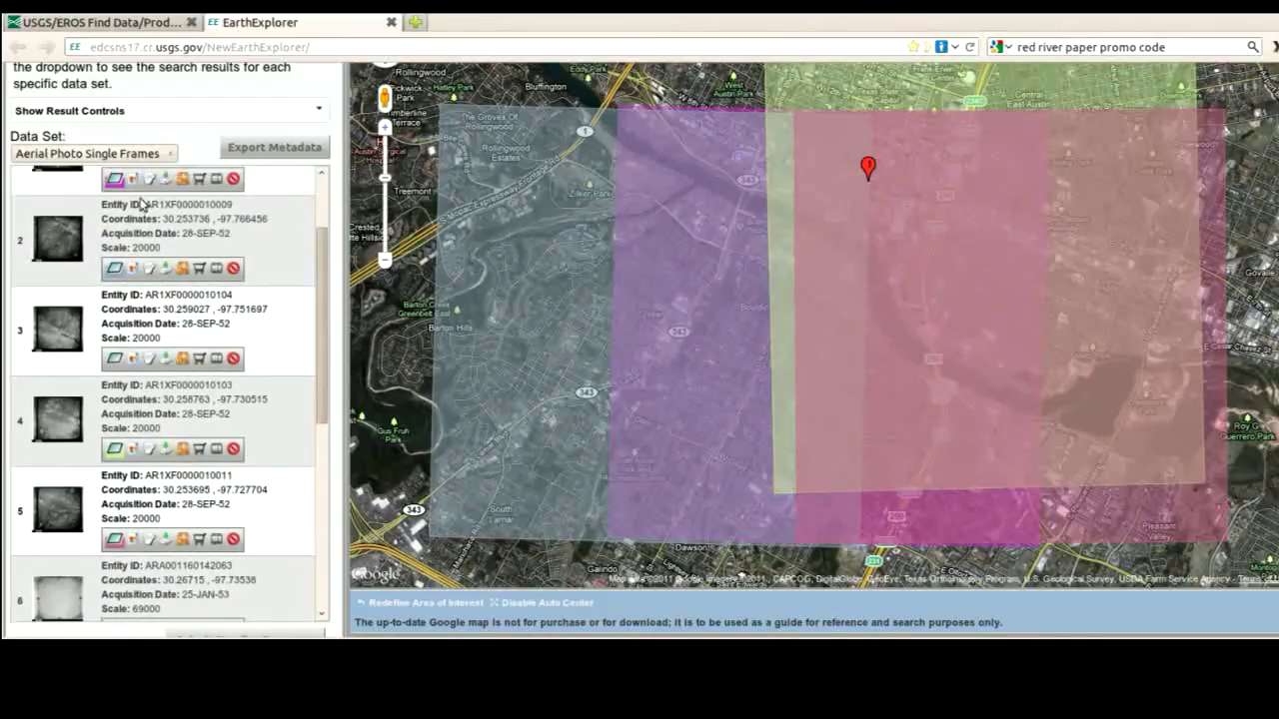
left_click(115, 180)
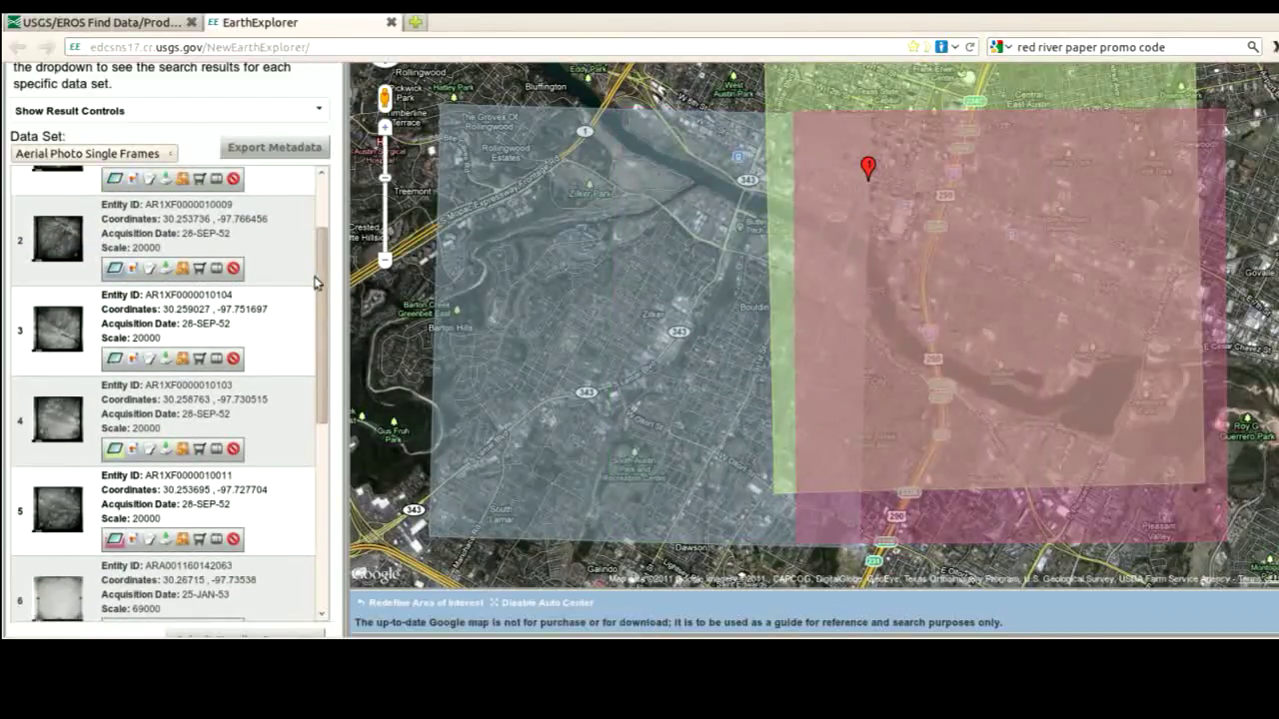
scroll(323, 320, "up", 3)
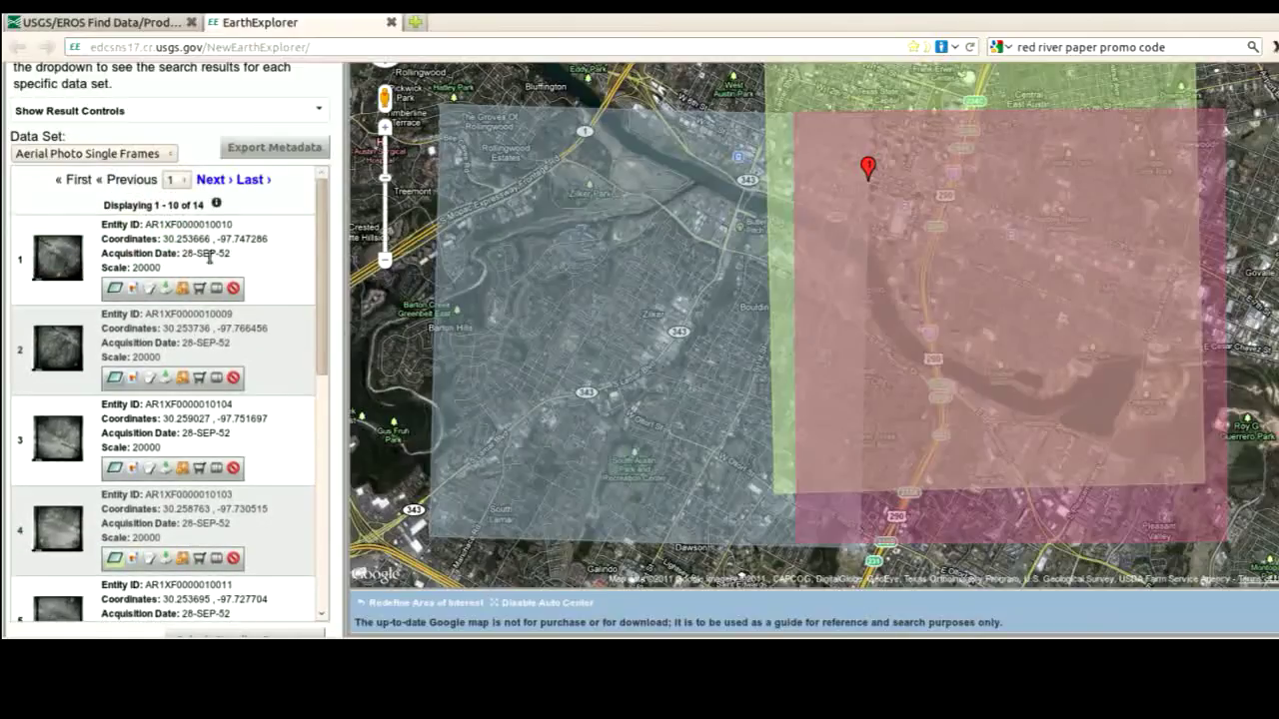
scroll(193, 387, "down", 3)
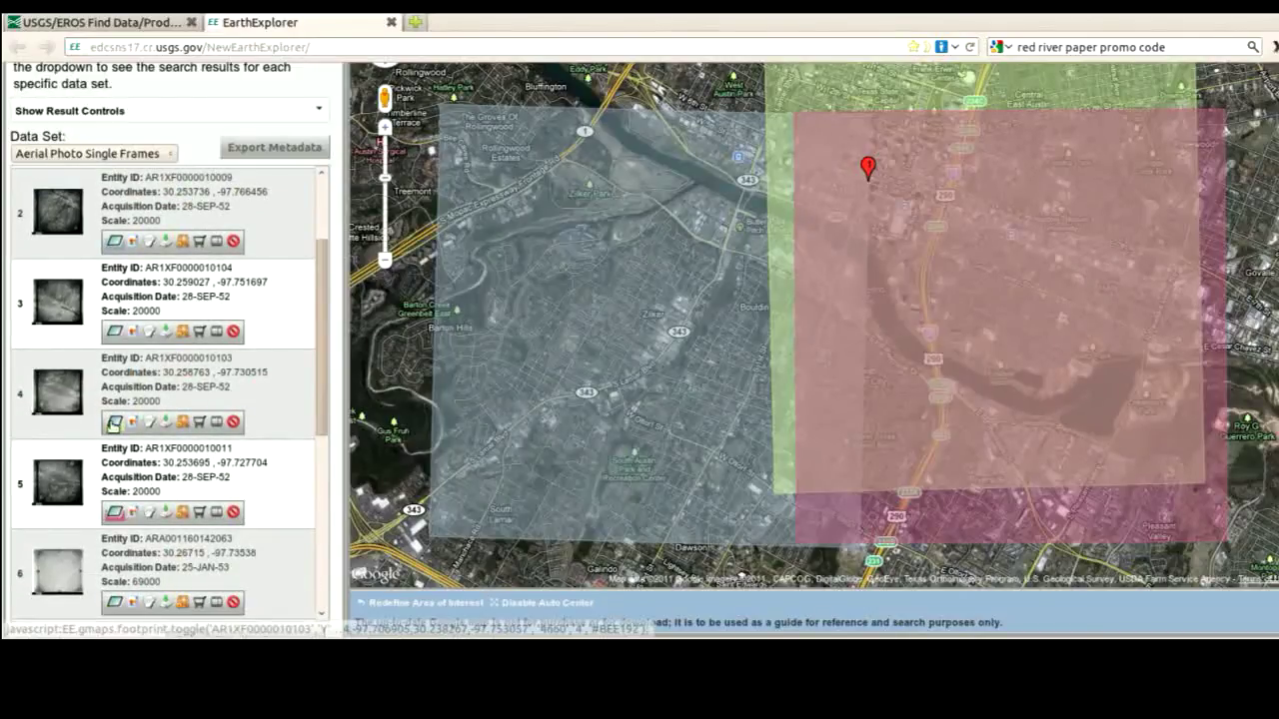
left_click(114, 423)
left_click(147, 423)
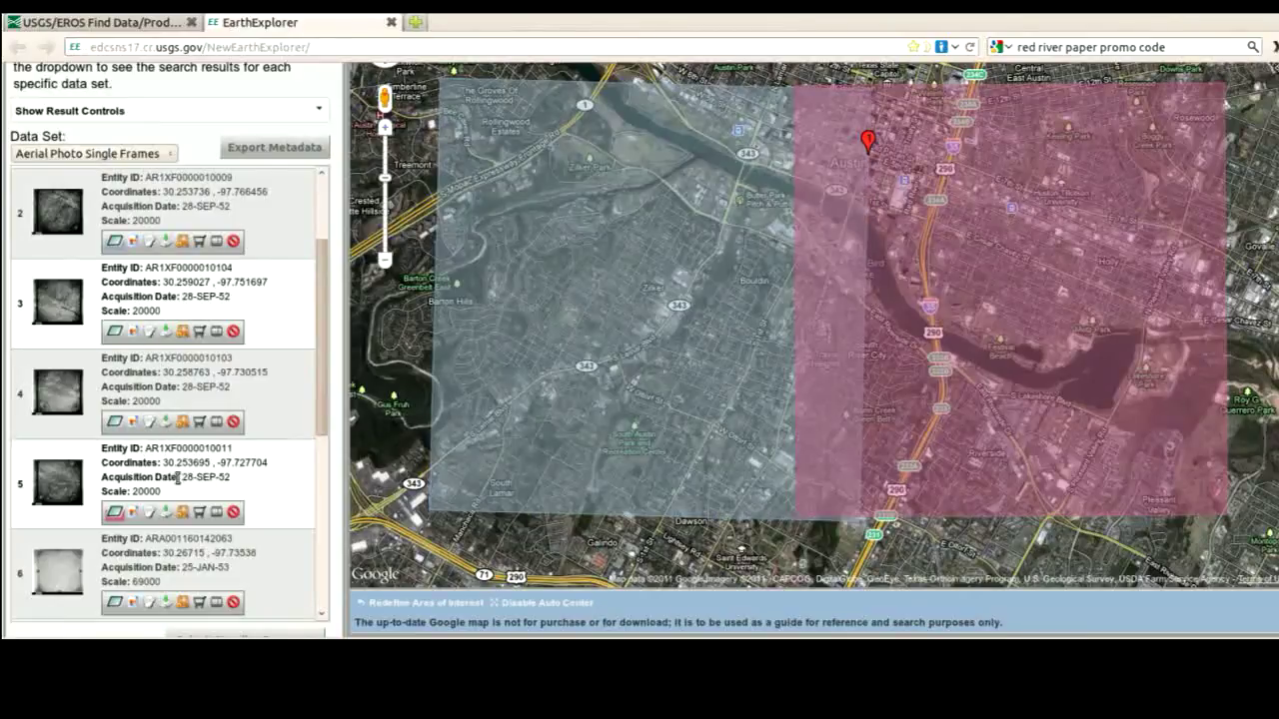
left_click_drag(324, 315, 300, 420)
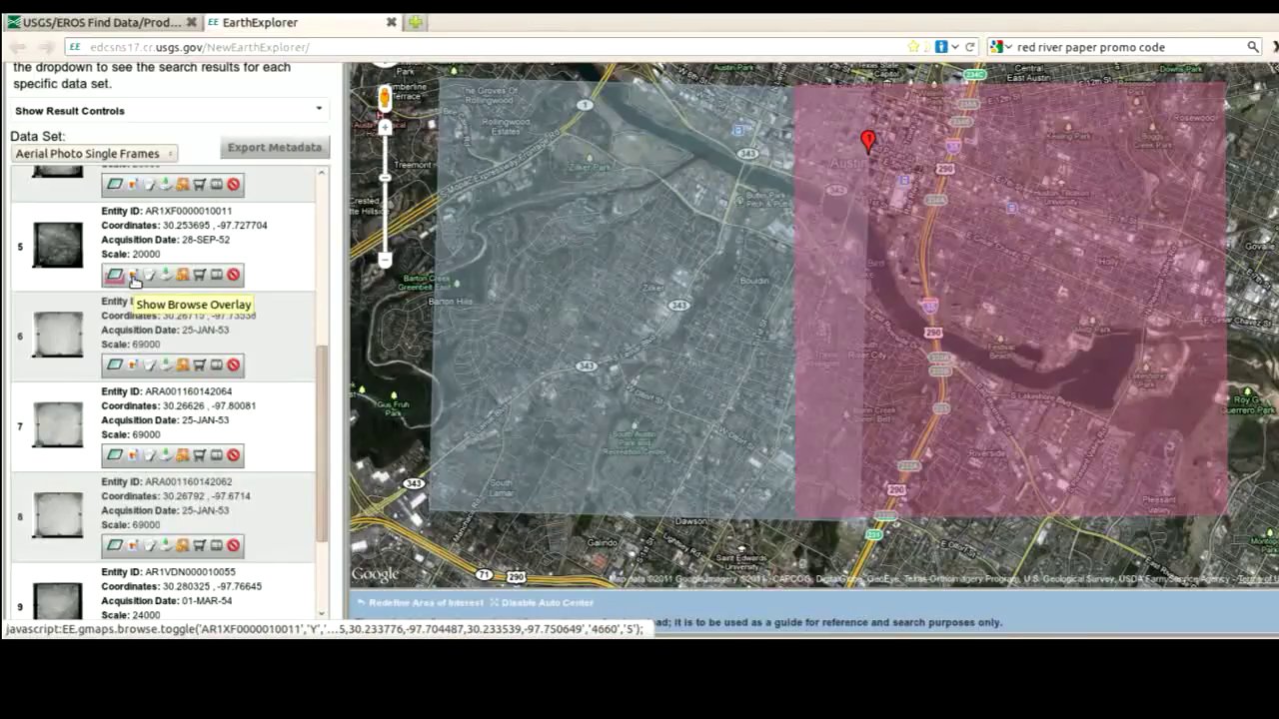
left_click(134, 276)
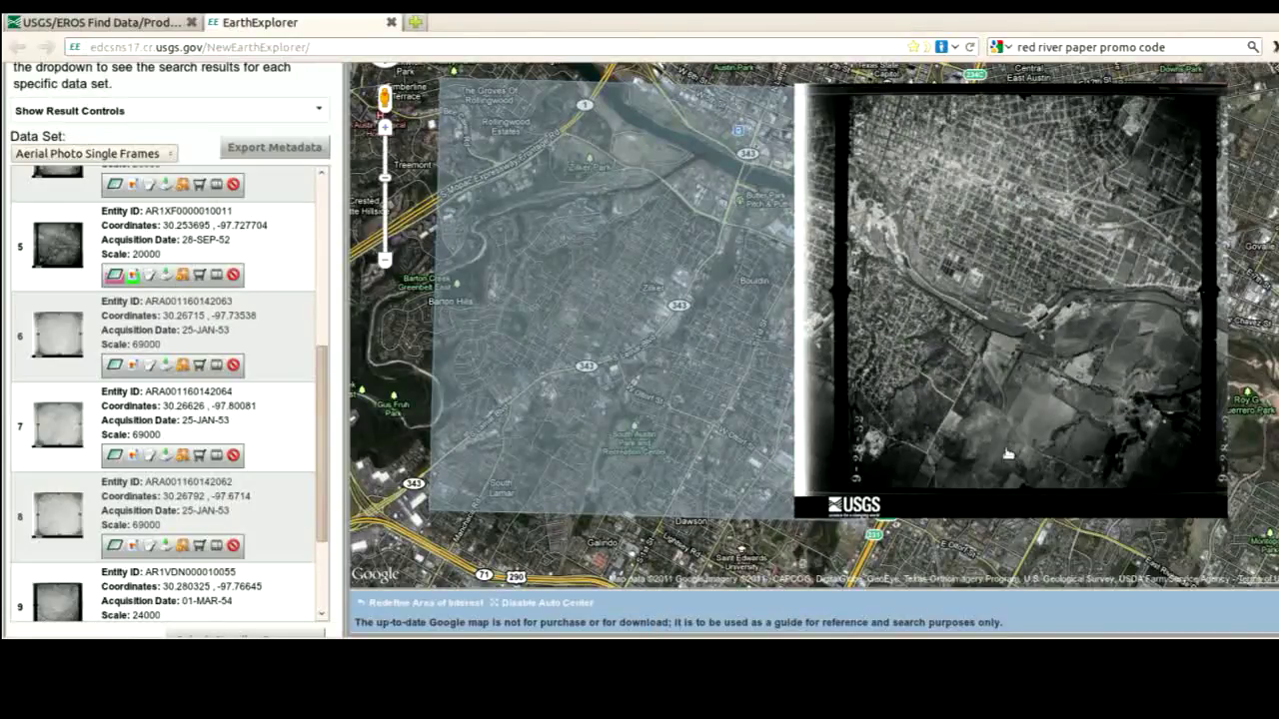
left_click(137, 277)
left_click(138, 277)
left_click(138, 277)
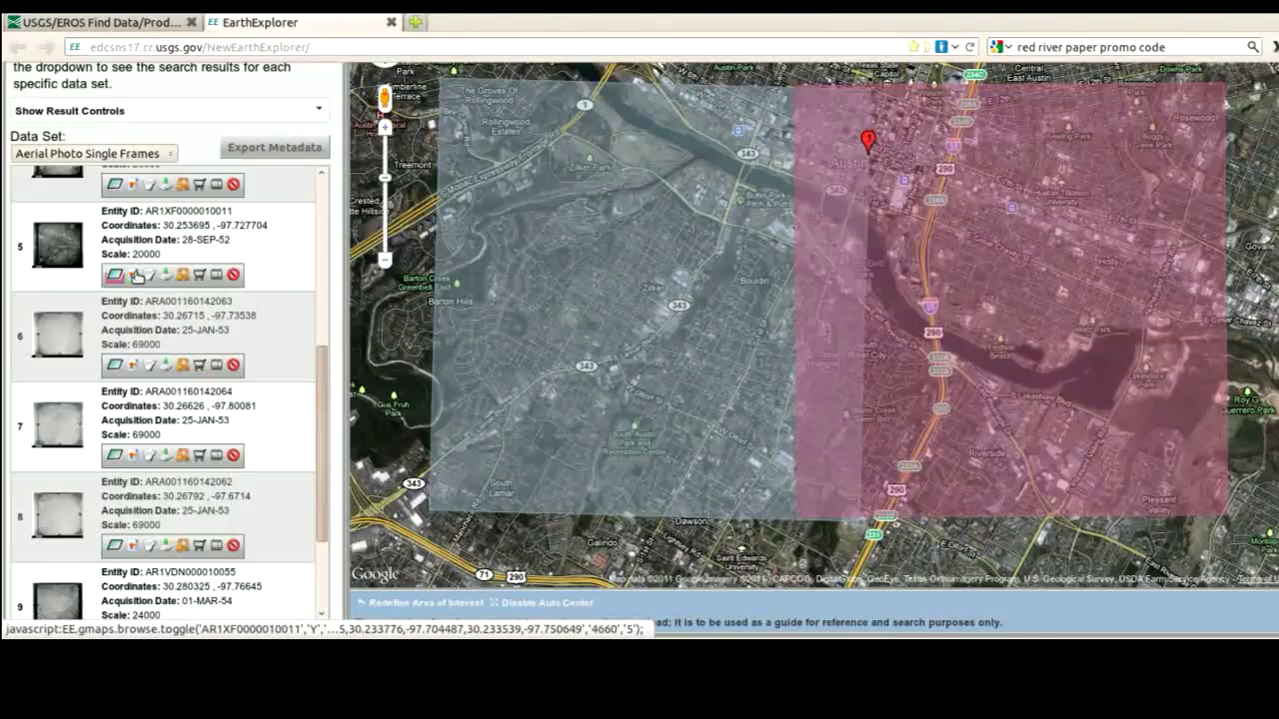
left_click(137, 276)
left_click(138, 277)
left_click(138, 276)
left_click(138, 277)
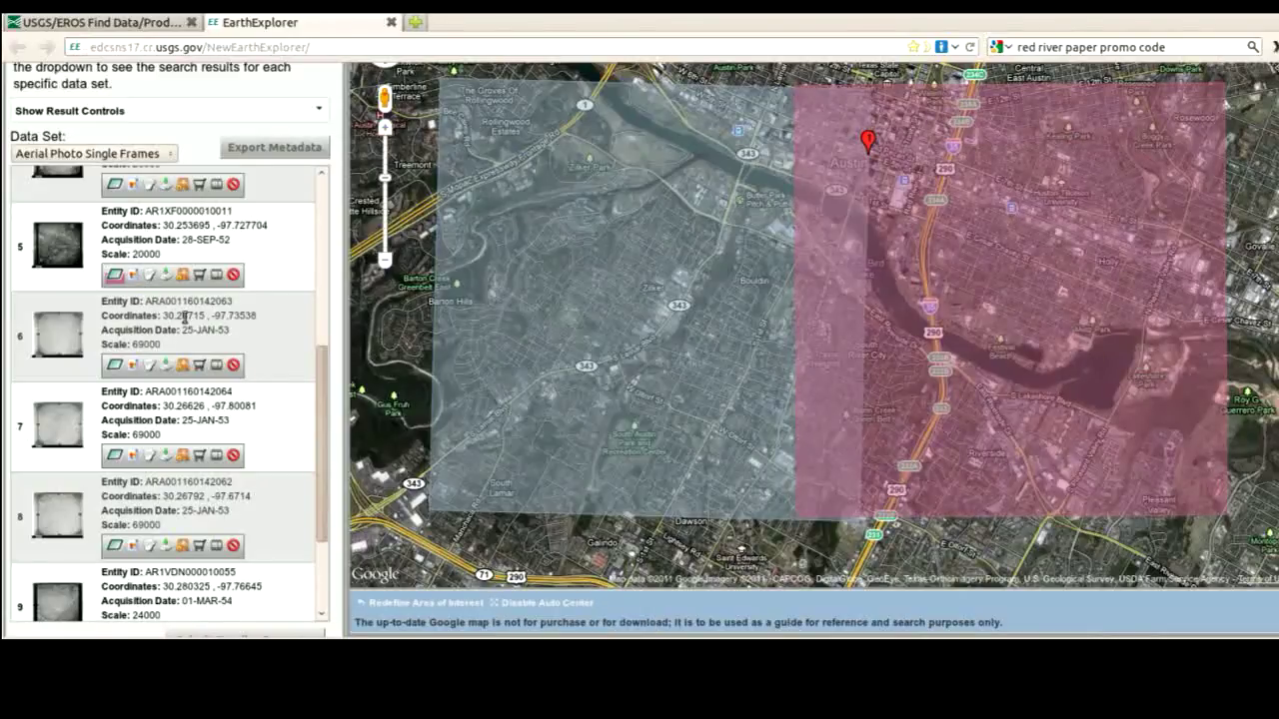
scroll(328, 362, "up", 2)
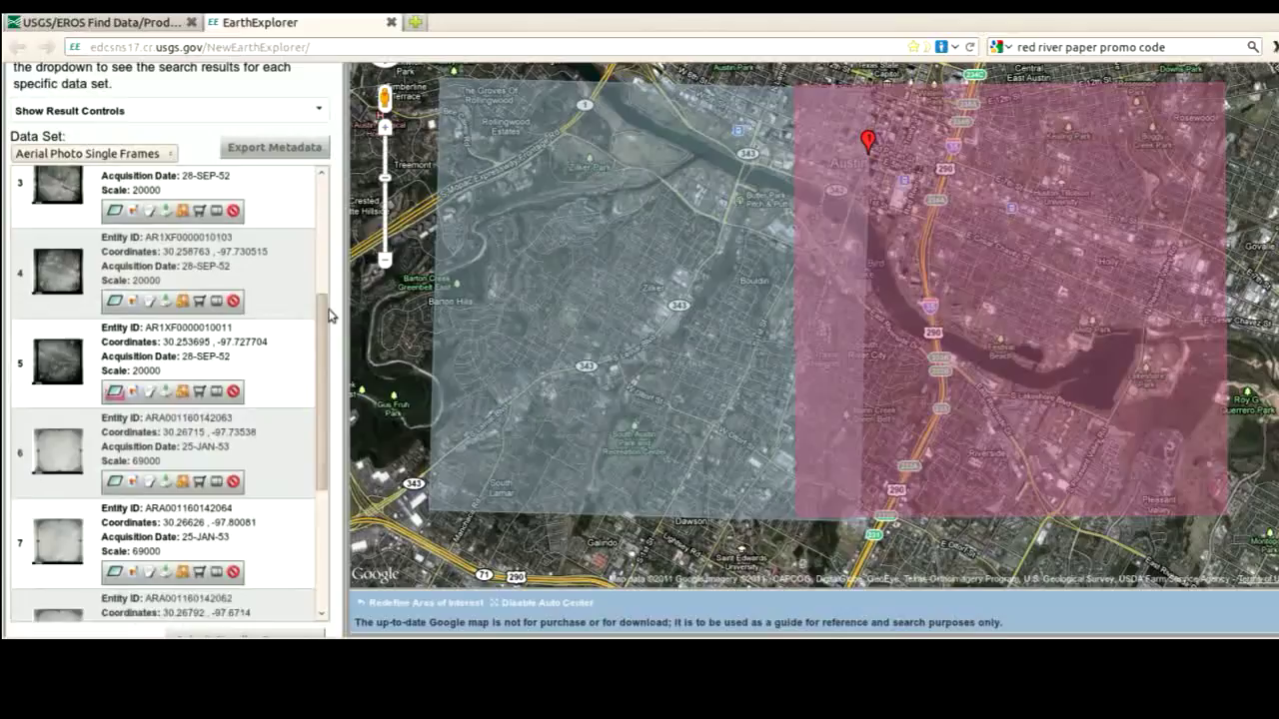
scroll(329, 315, "up", 1)
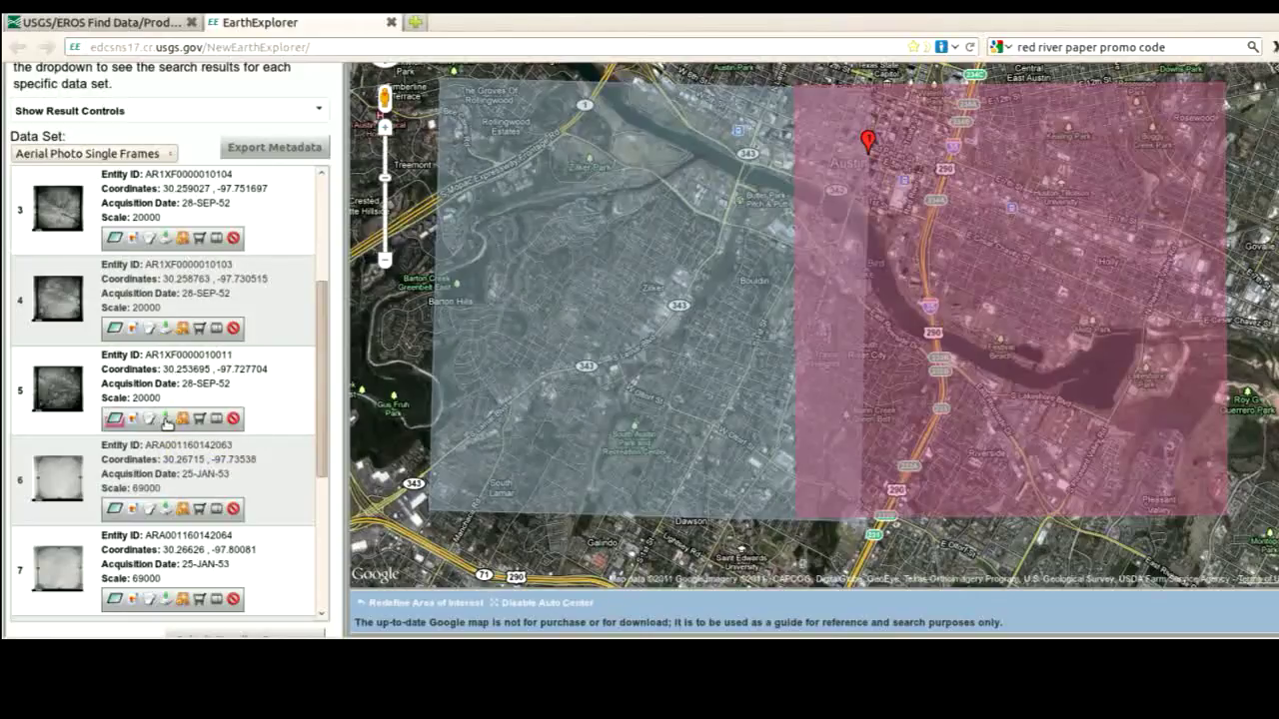
left_click(166, 420)
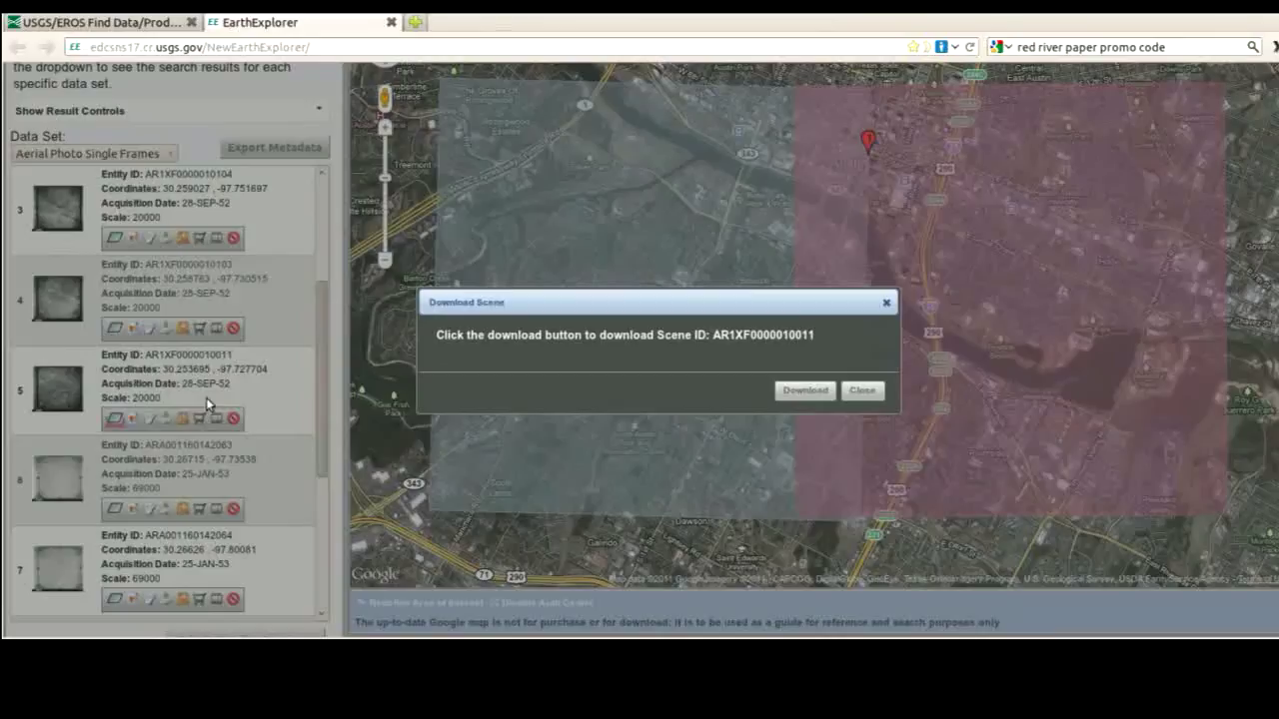
left_click(808, 390)
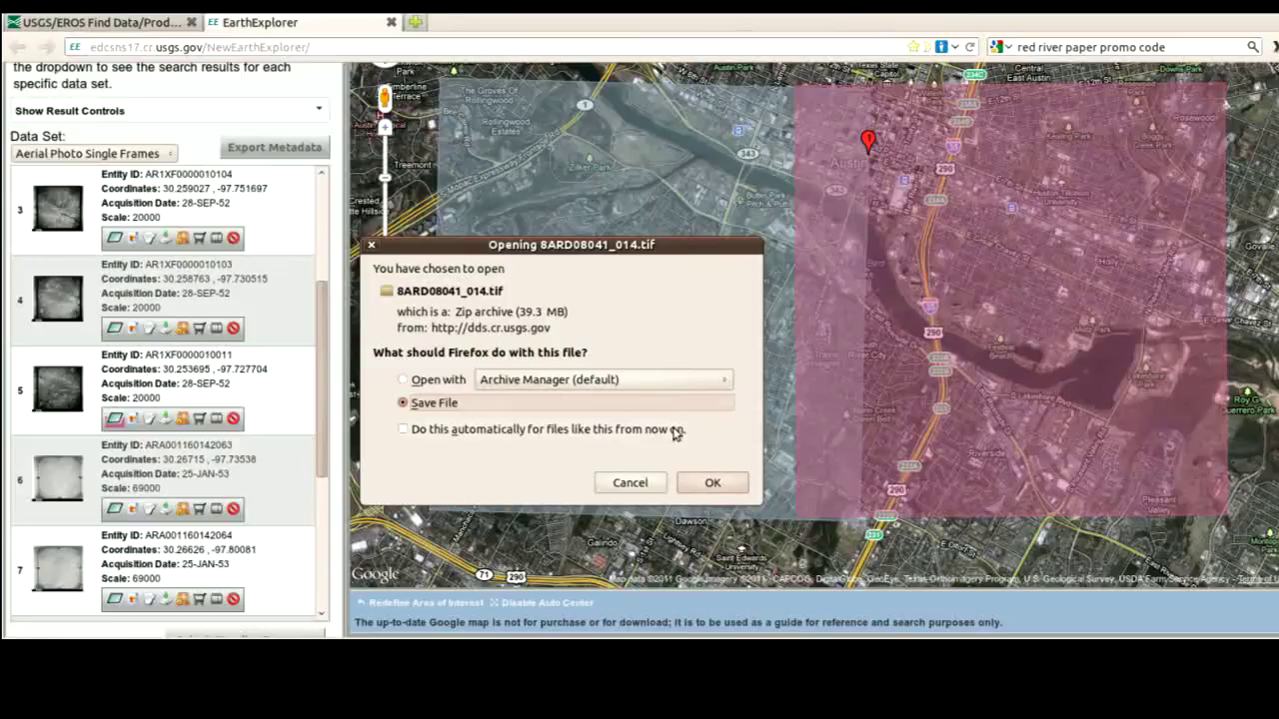
left_click(631, 482)
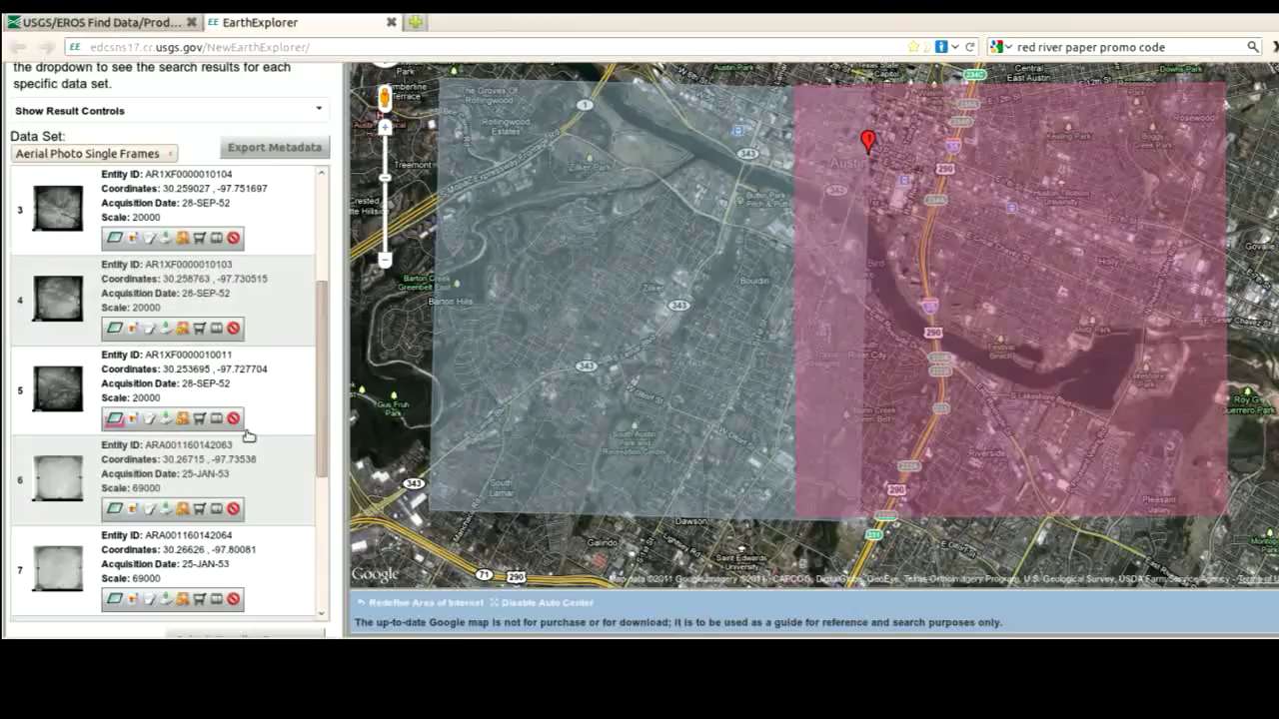
left_click(459, 393)
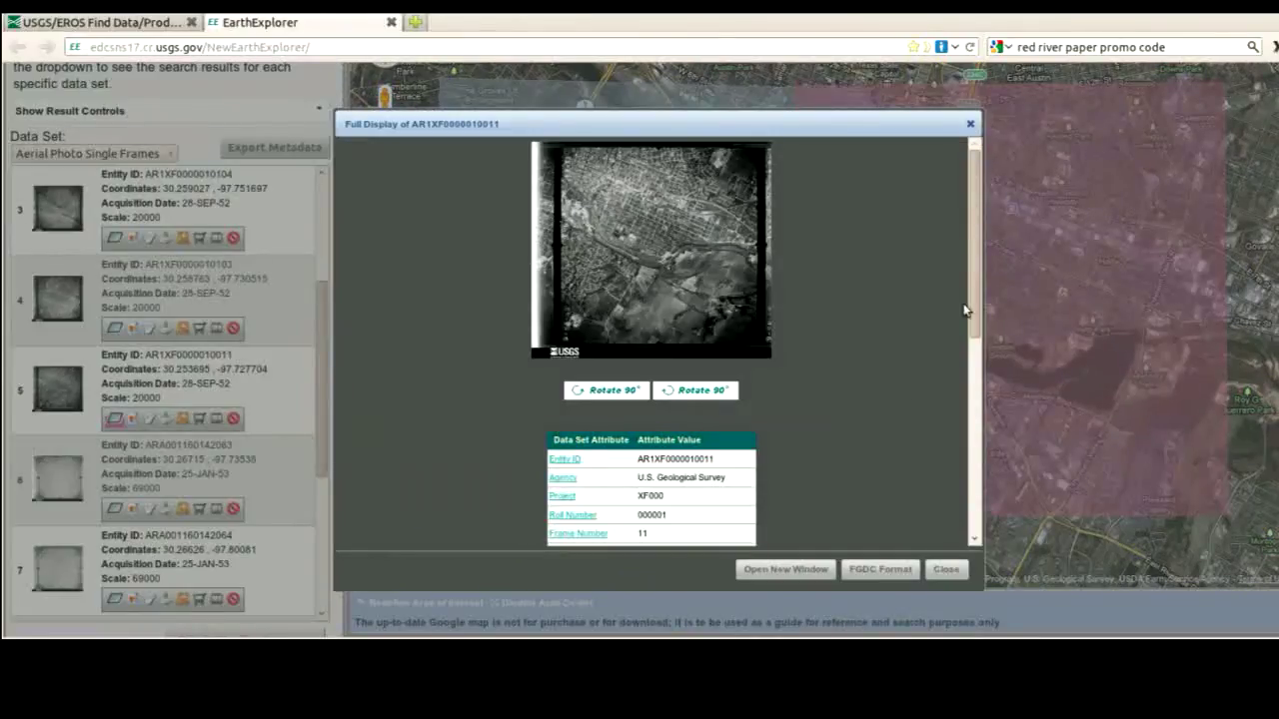
left_click_drag(974, 293, 939, 428)
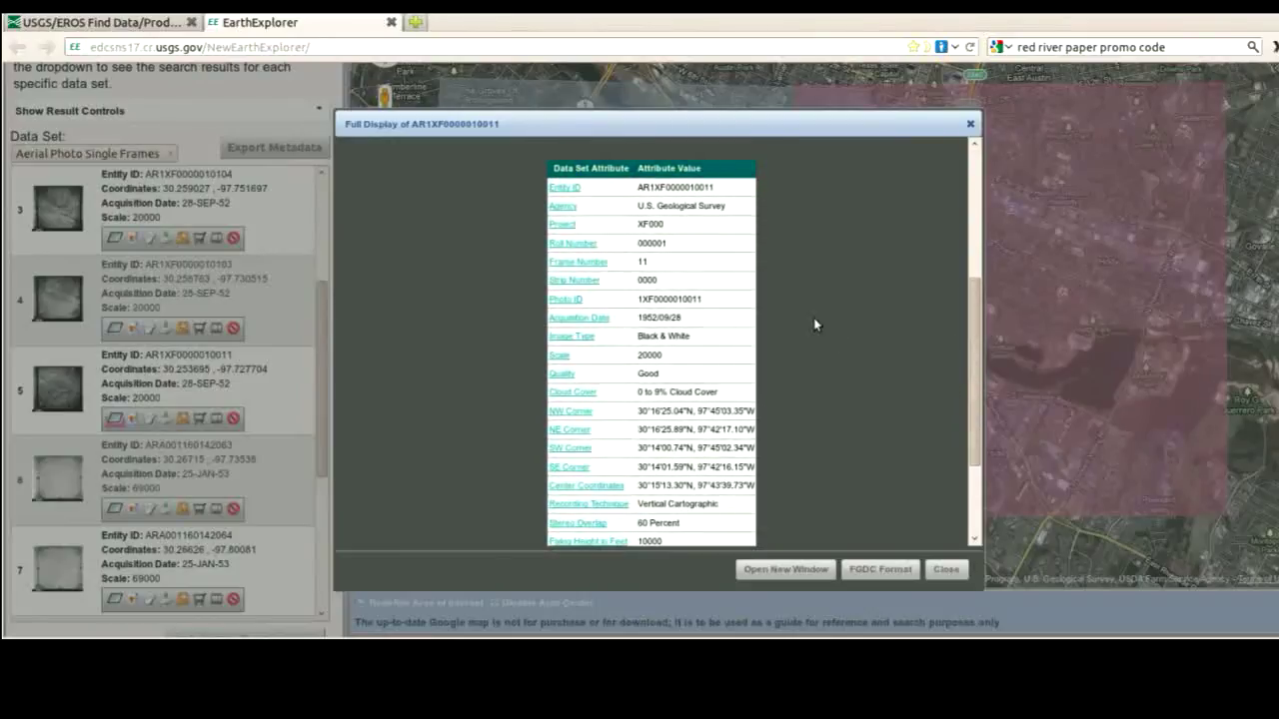
left_click_drag(671, 226, 636, 230)
left_click(679, 233)
double_click(640, 262)
left_click(672, 361)
double_click(650, 355)
scroll(696, 460, "down", 2)
left_click_drag(679, 475, 632, 476)
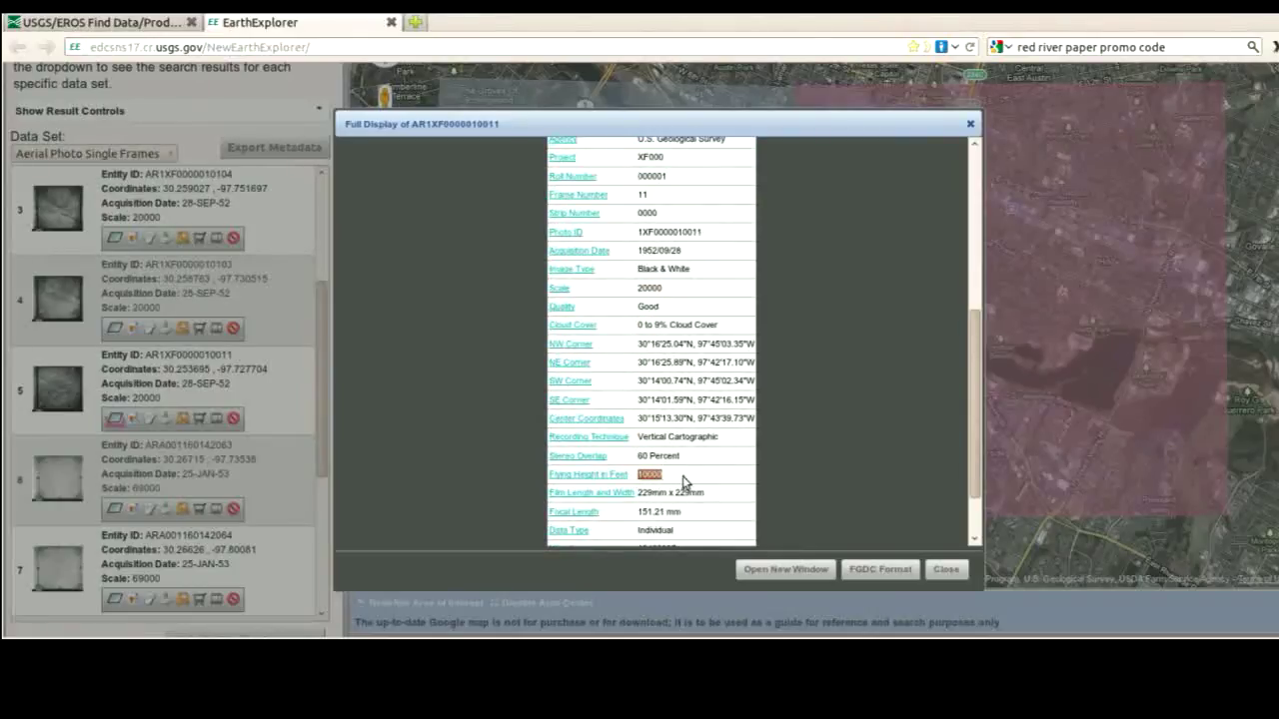
scroll(701, 481, "up", 2)
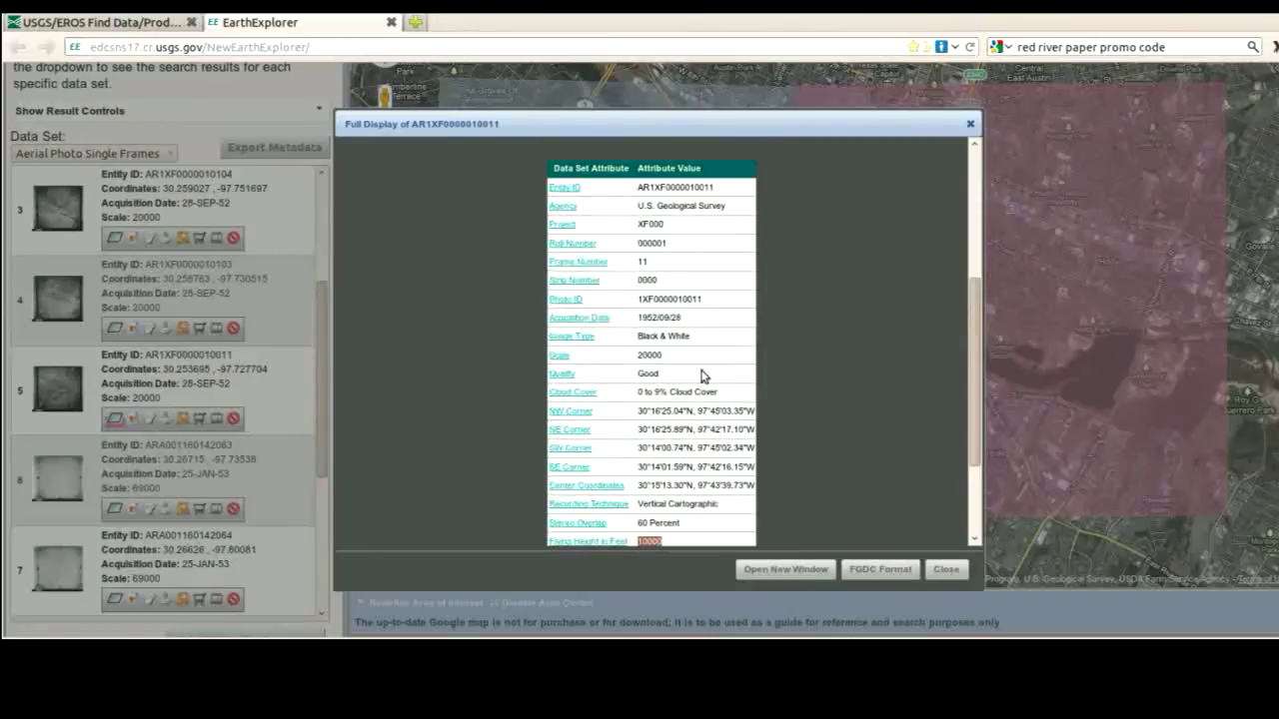
left_click_drag(682, 357, 632, 360)
left_click(701, 360)
scroll(704, 375, "down", 1)
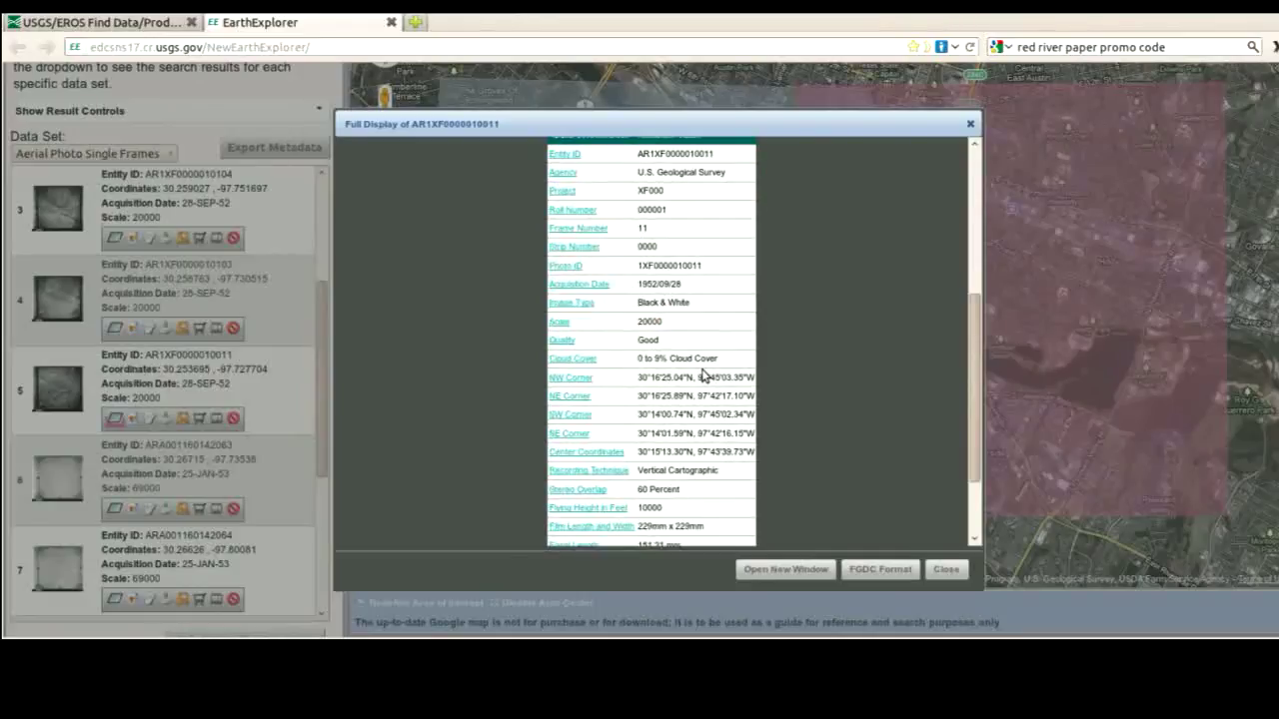
scroll(703, 374, "down", 1)
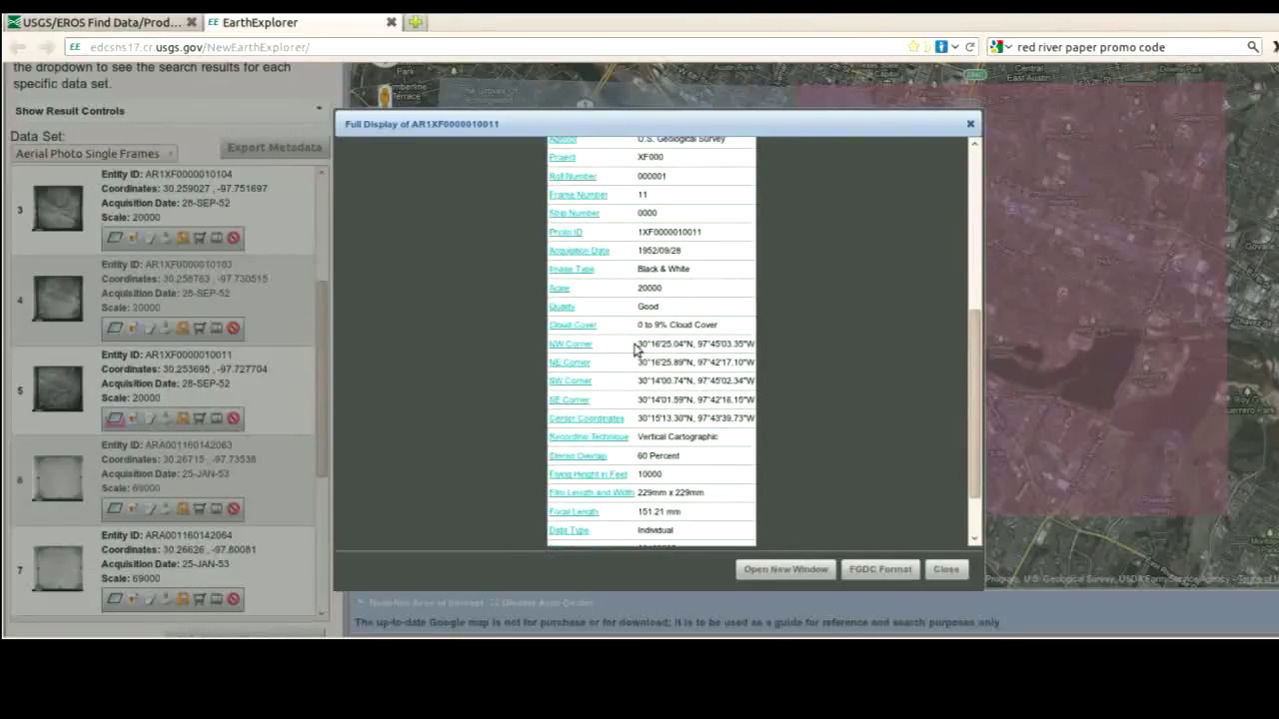
scroll(689, 415, "down", 2)
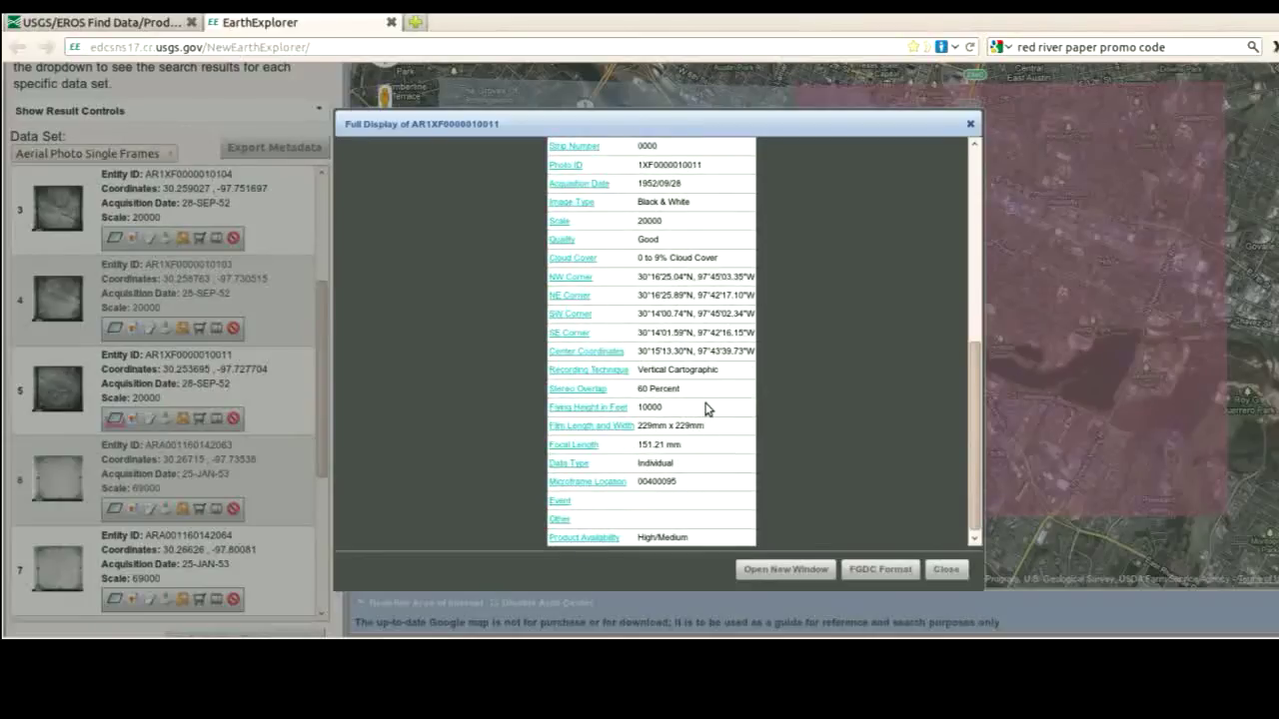
left_click_drag(638, 389, 683, 398)
scroll(702, 486, "down", 1)
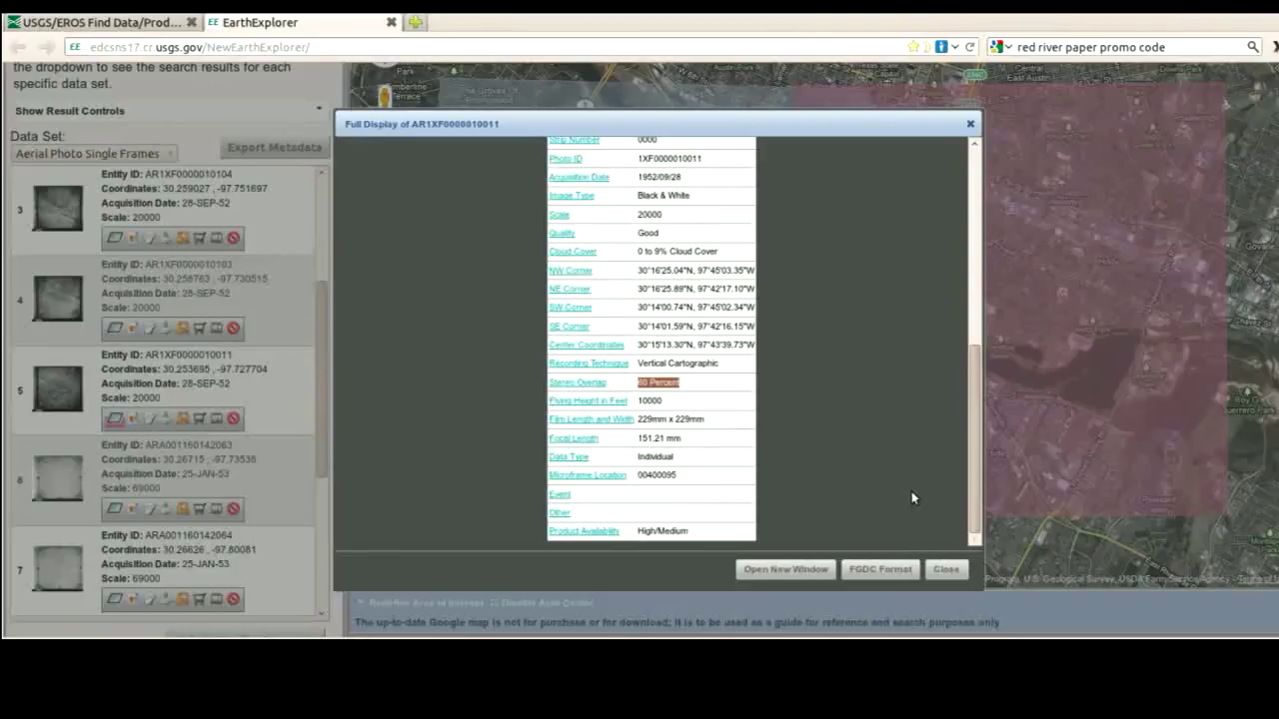
left_click(945, 569)
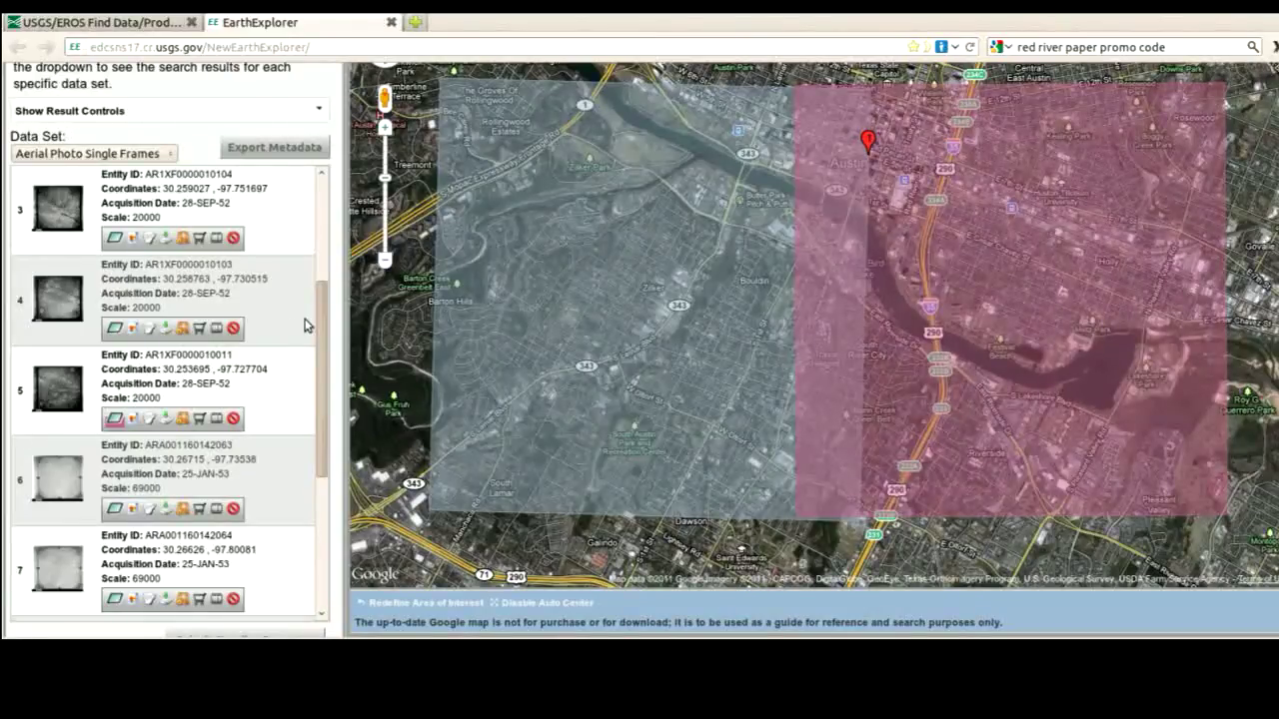
Show footprints for results 9 and 10, then on page 2 show result 14's footprint.
left_click_drag(322, 318, 318, 435)
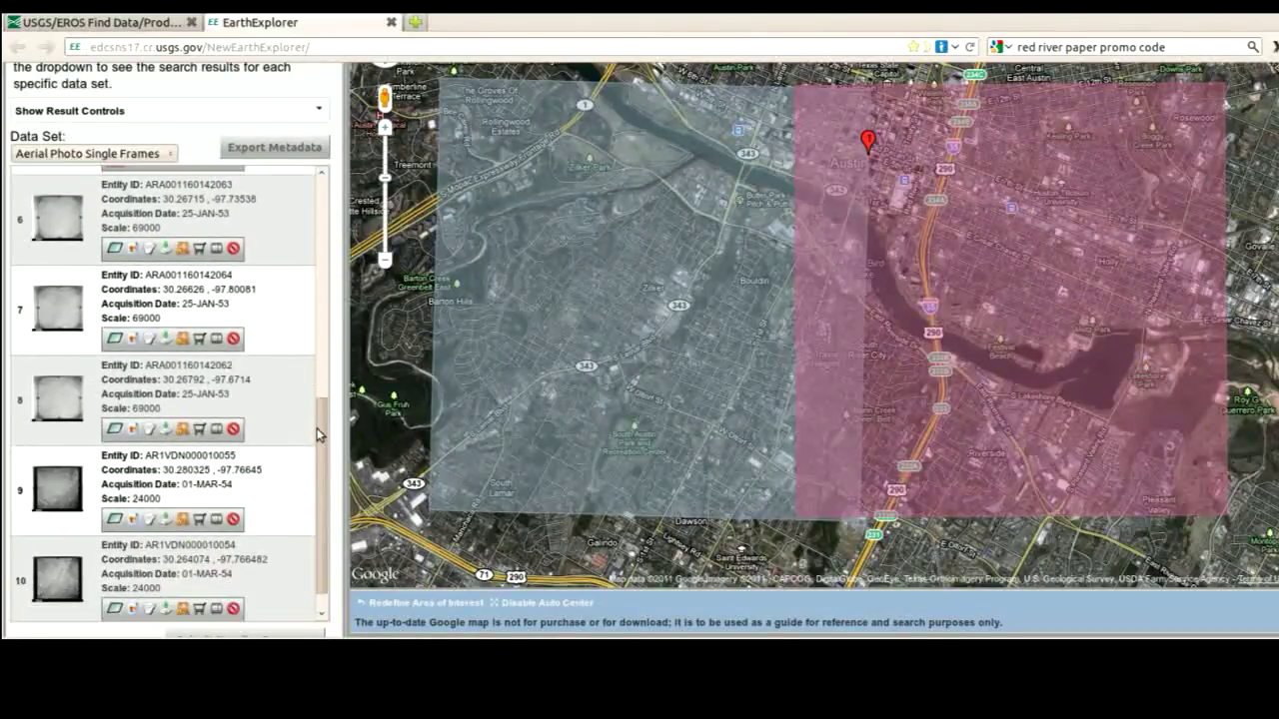
left_click(115, 519)
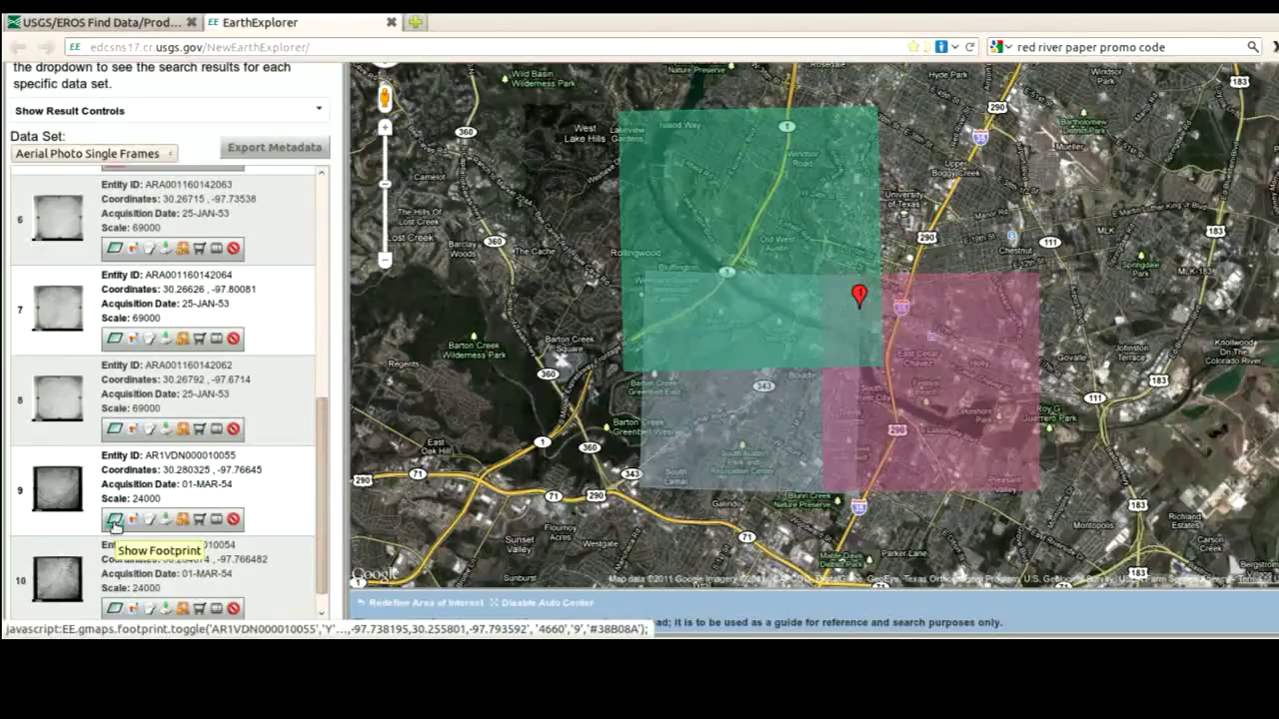
scroll(116, 550, "down", 1)
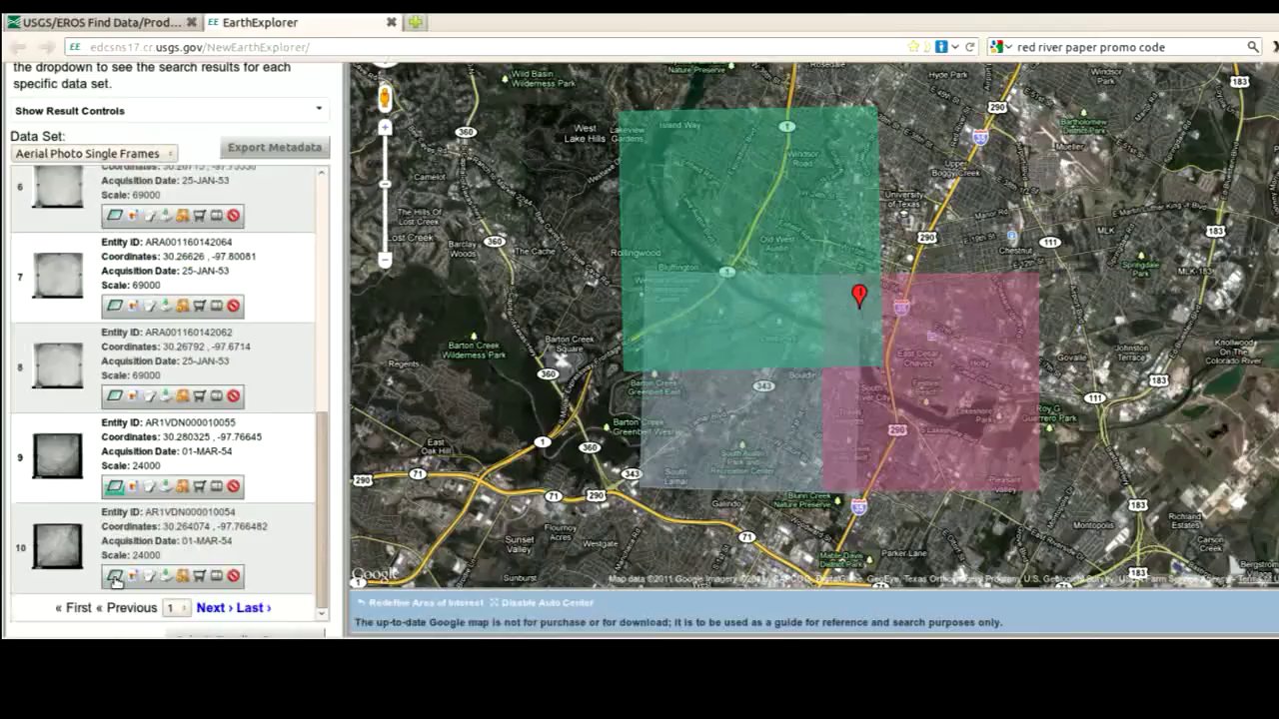
left_click(115, 578)
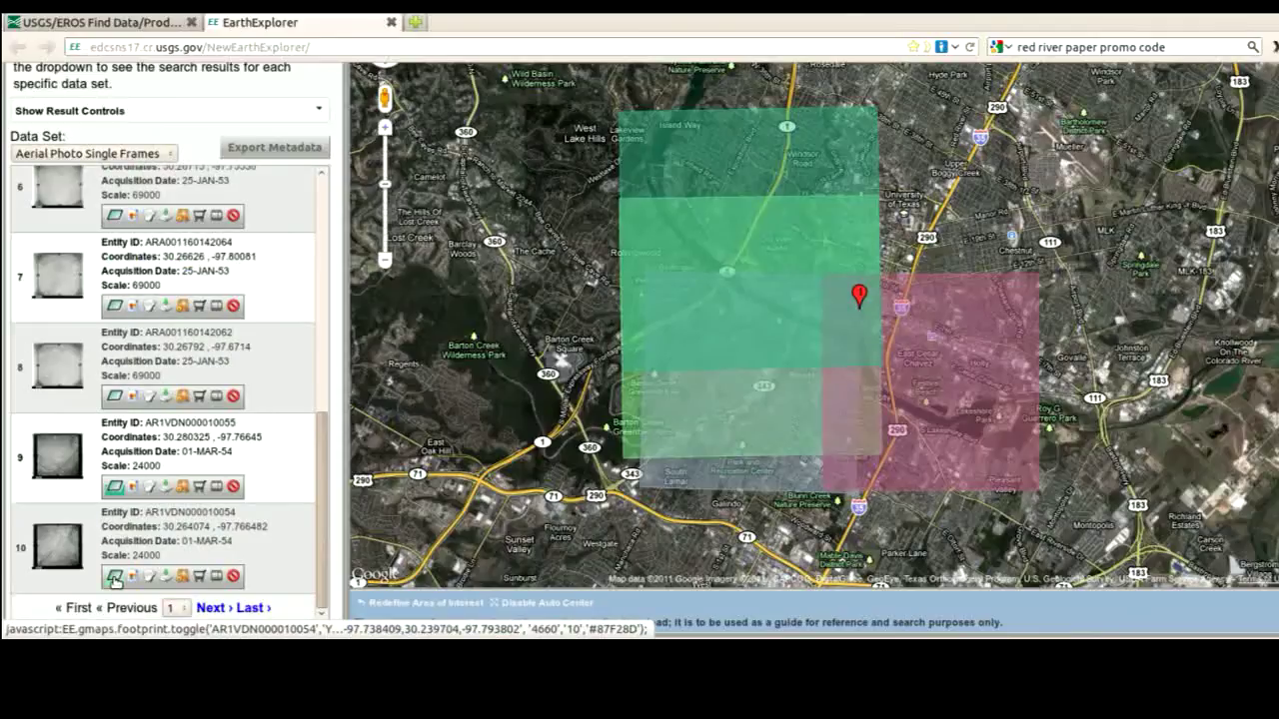
left_click(210, 609)
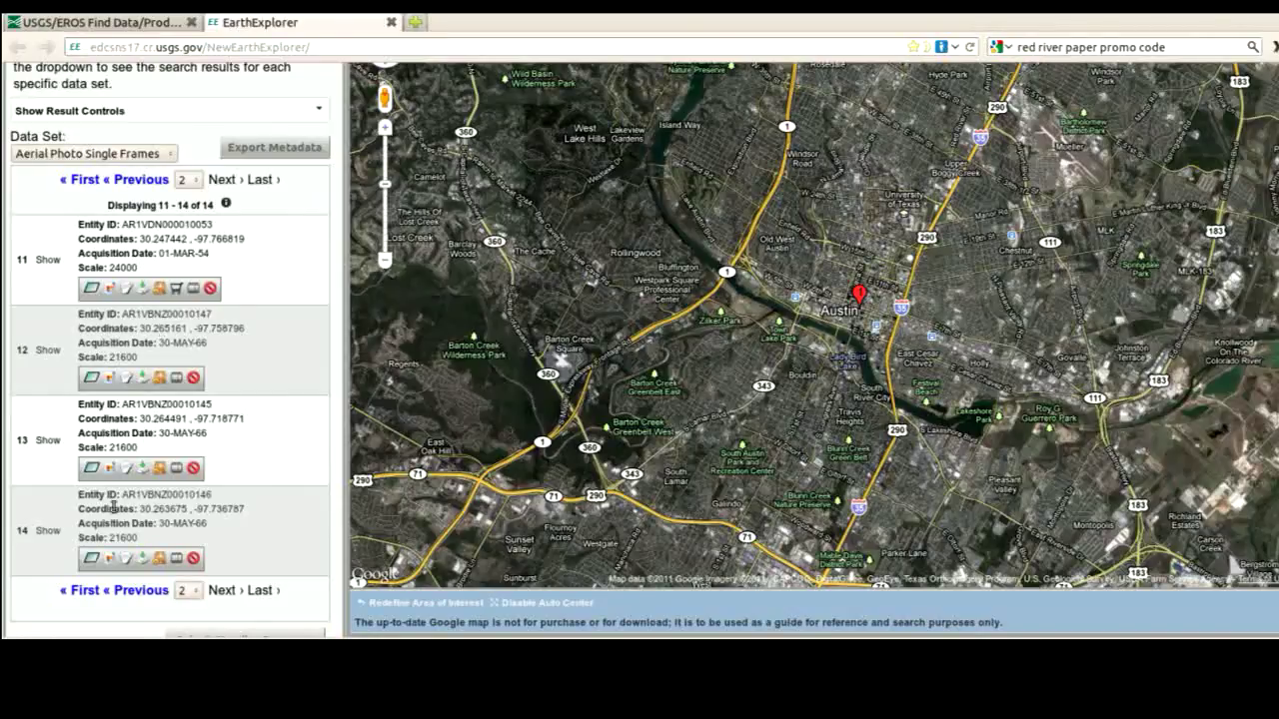
left_click(91, 558)
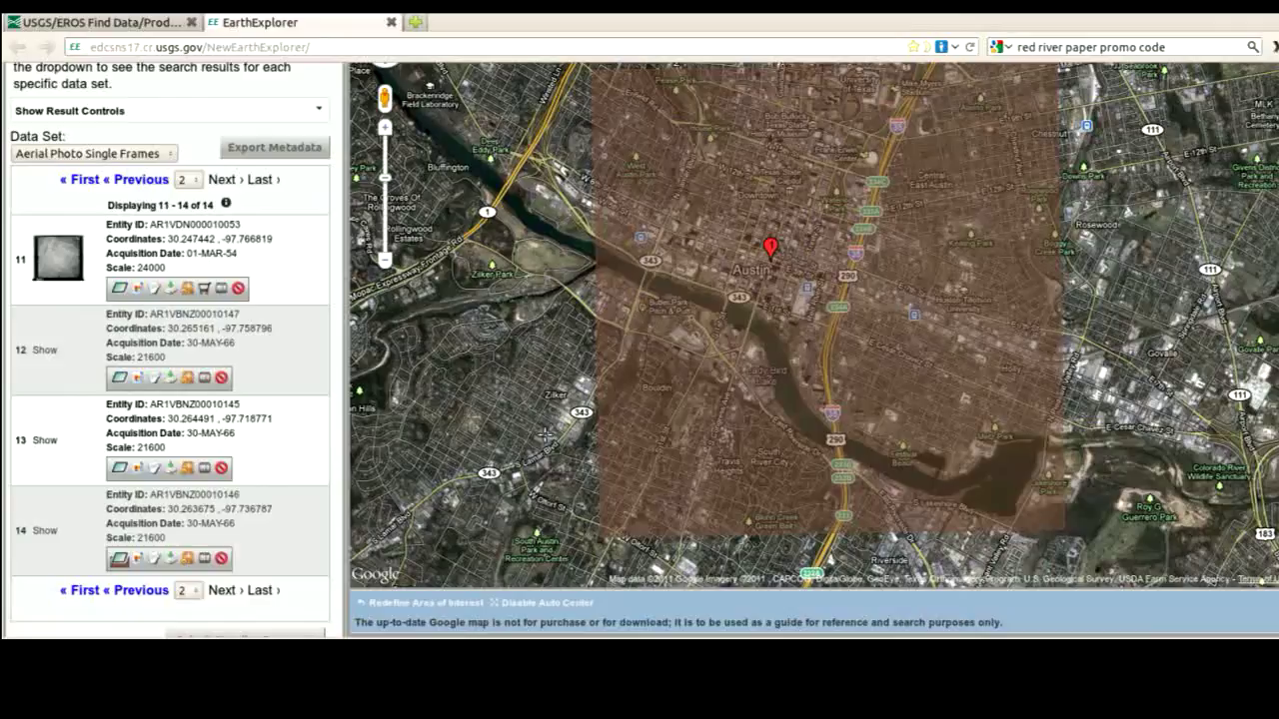